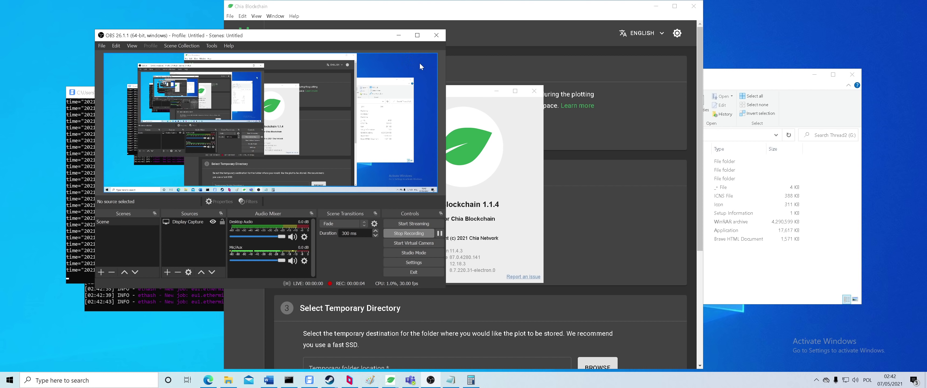
- Minimize OBS Studio to reveal Chia's About window showing version 1.1.4
{"action": "left_click", "coordinate": [397, 36]}
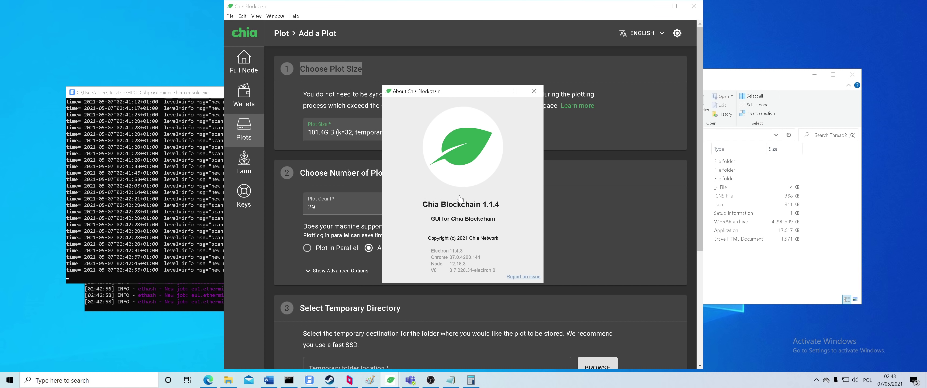
- From the plot list, start a new plot with count 6 created in parallel
{"action": "left_click", "coordinate": [256, 134]}
{"action": "left_click", "coordinate": [256, 134]}
{"action": "left_click", "coordinate": [627, 66]}
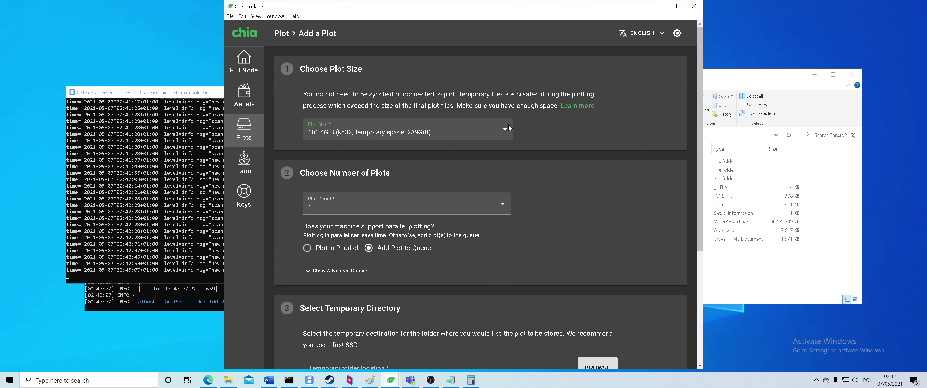
{"action": "left_click", "coordinate": [376, 212]}
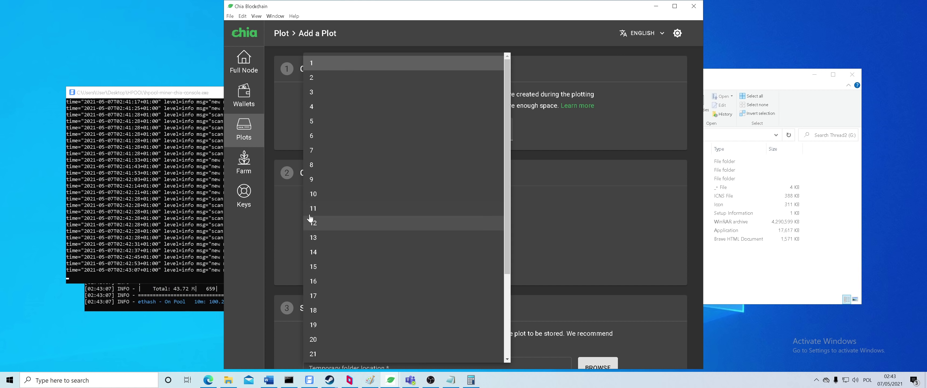
{"action": "left_click", "coordinate": [316, 142]}
{"action": "left_click", "coordinate": [307, 247]}
{"action": "scroll", "coordinate": [307, 244], "scroll_direction": "down", "scroll_amount": 2}
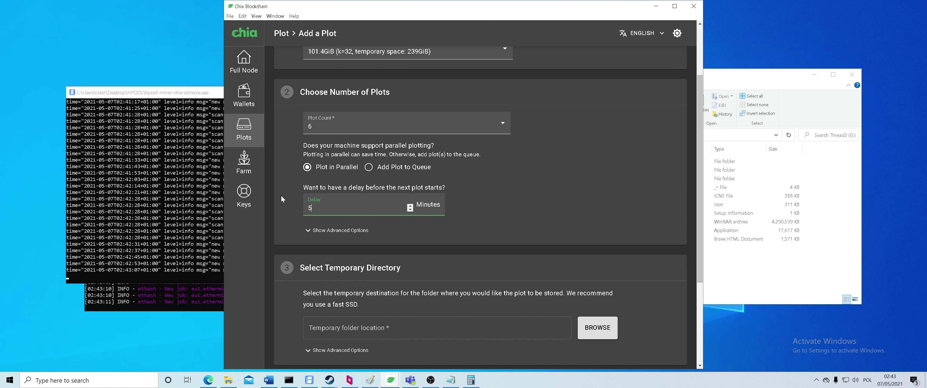
- Enter a delay of 85, switch back to queue mode, and return to the plot list
{"action": "key", "text": "BackSpace"}
{"action": "type", "text": "85"}
{"action": "scroll", "coordinate": [398, 163], "scroll_direction": "down", "scroll_amount": 2}
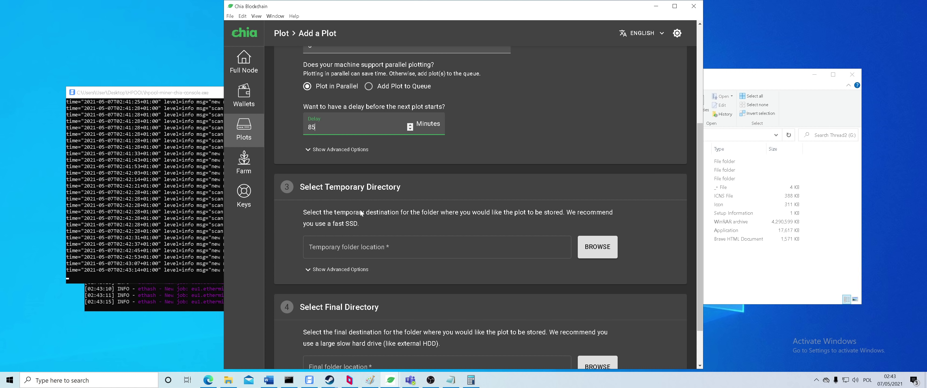
{"action": "scroll", "coordinate": [288, 235], "scroll_direction": "up", "scroll_amount": 2}
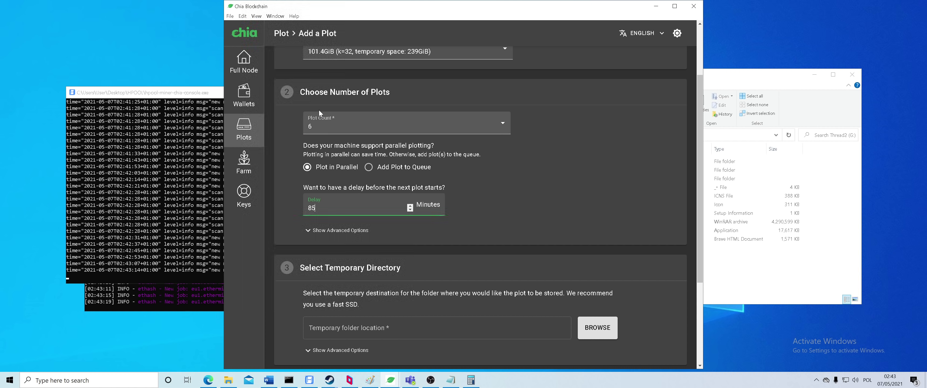
{"action": "left_click", "coordinate": [373, 170]}
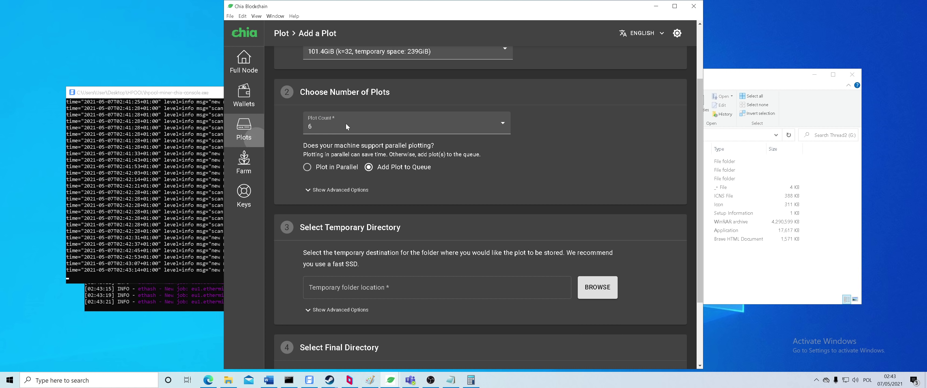
{"action": "left_click", "coordinate": [243, 130]}
- Try a new plot form with plot count 29, then go back to the plot list
{"action": "left_click", "coordinate": [643, 71]}
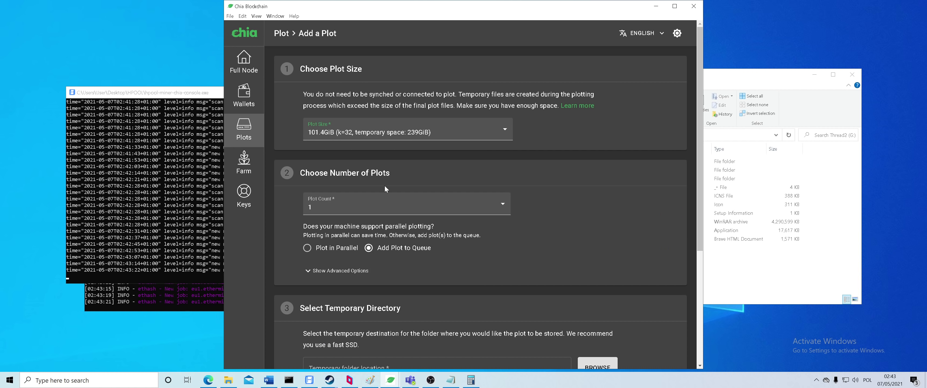
{"action": "left_click", "coordinate": [351, 211]}
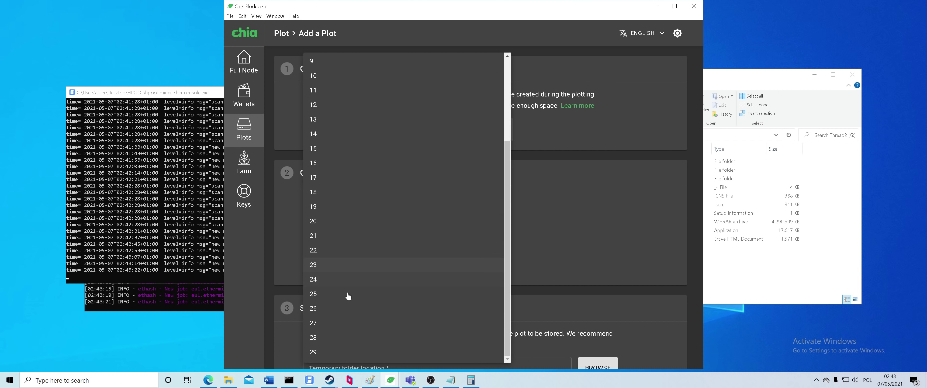
{"action": "left_click", "coordinate": [342, 352]}
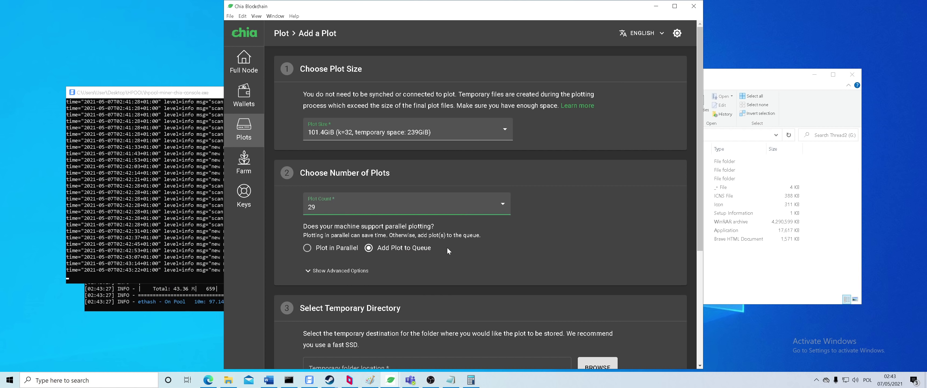
{"action": "left_click_drag", "start_coordinate": [447, 247], "coordinate": [380, 253]}
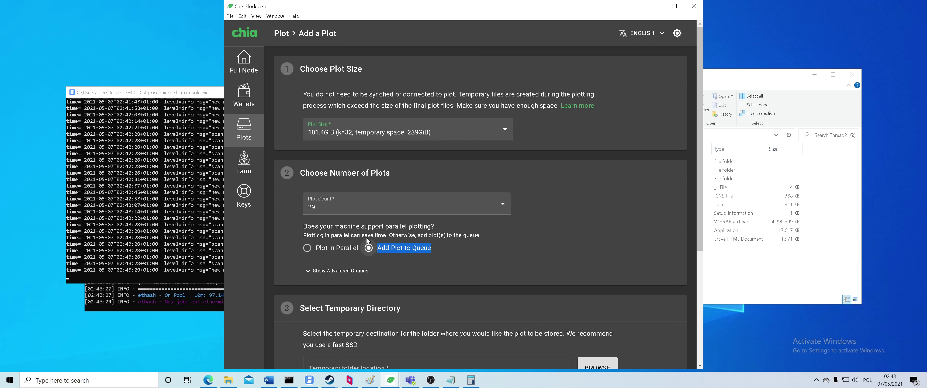
{"action": "left_click", "coordinate": [235, 134]}
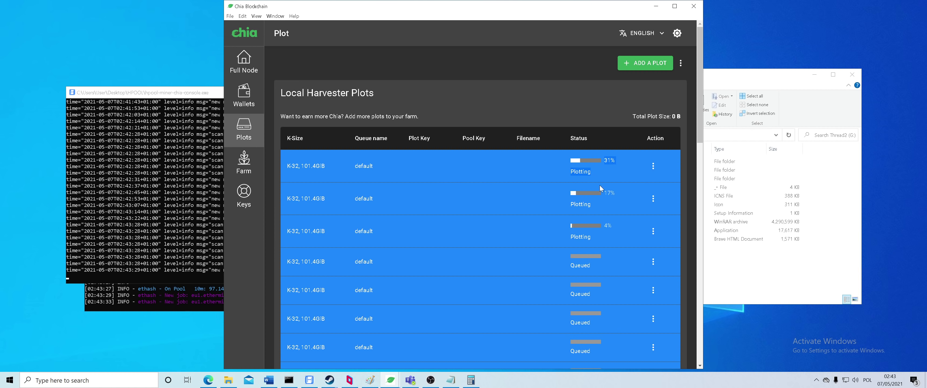
{"action": "scroll", "coordinate": [612, 194], "scroll_direction": "down", "scroll_amount": 10}
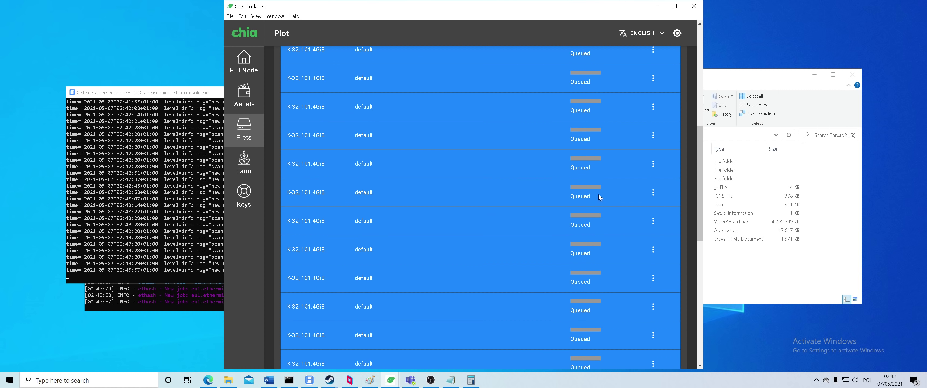
{"action": "scroll", "coordinate": [598, 187], "scroll_direction": "up", "scroll_amount": 2}
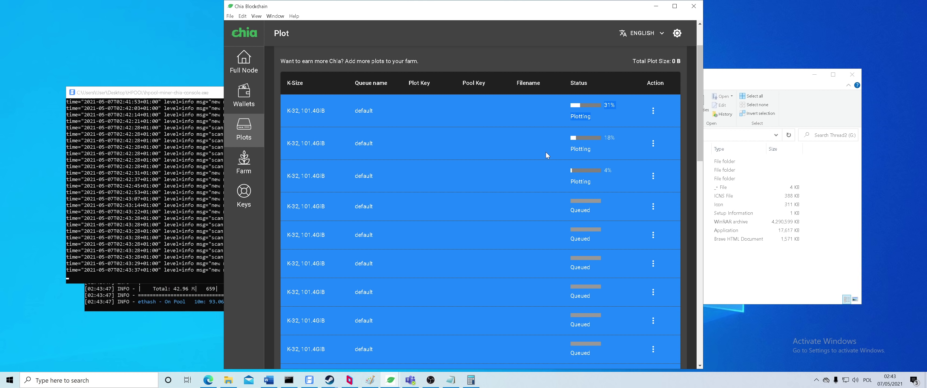
{"action": "scroll", "coordinate": [552, 145], "scroll_direction": "up", "scroll_amount": 3}
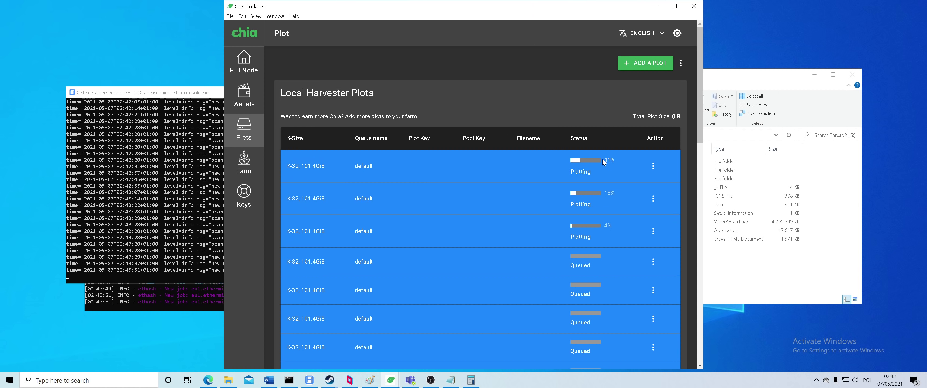
- Start a new plot with count 29 and Plot in Parallel, keeping the 0-minute delay
{"action": "left_click", "coordinate": [632, 69]}
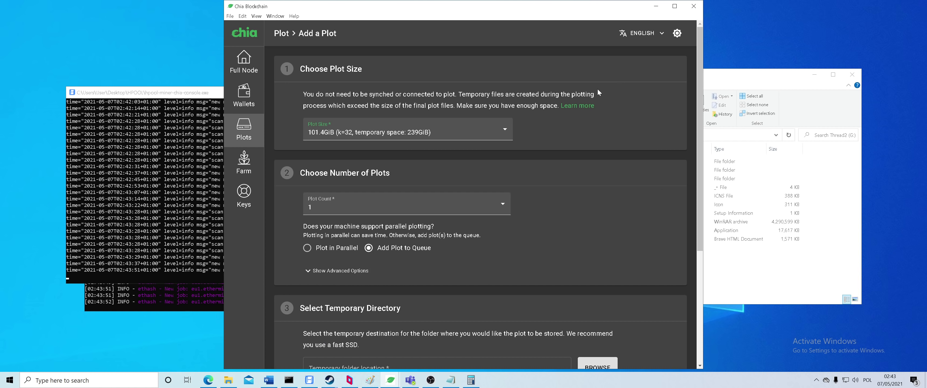
{"action": "left_click", "coordinate": [356, 208]}
{"action": "scroll", "coordinate": [348, 234], "scroll_direction": "down", "scroll_amount": 1}
{"action": "scroll", "coordinate": [348, 234], "scroll_direction": "down", "scroll_amount": 2}
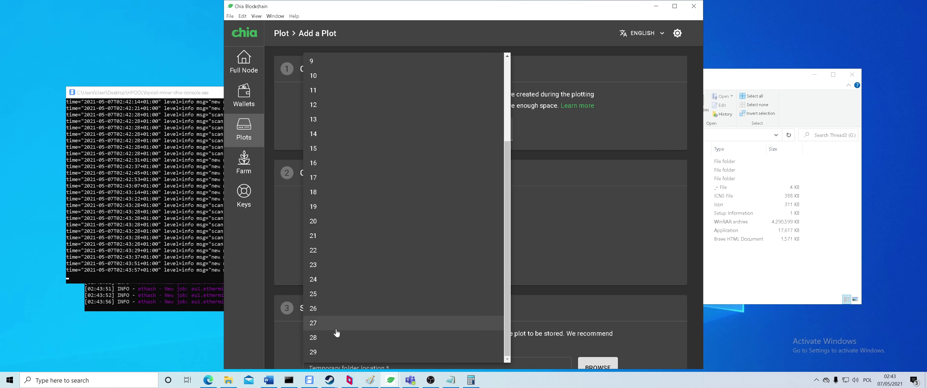
{"action": "left_click", "coordinate": [335, 351]}
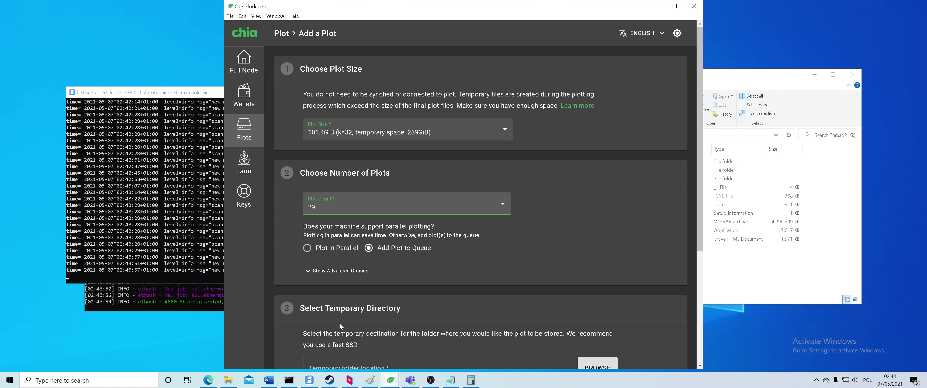
{"action": "left_click", "coordinate": [337, 248]}
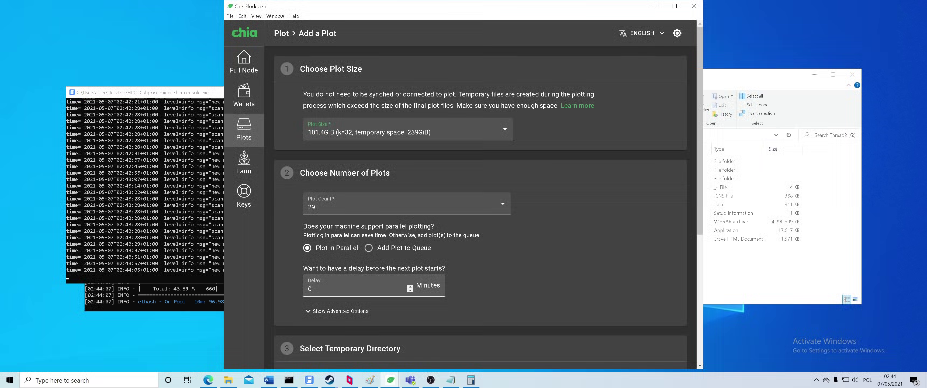
- In File Explorer, browse to C:\Users\User\.chia\mainnet\plotter
{"action": "left_click", "coordinate": [713, 292]}
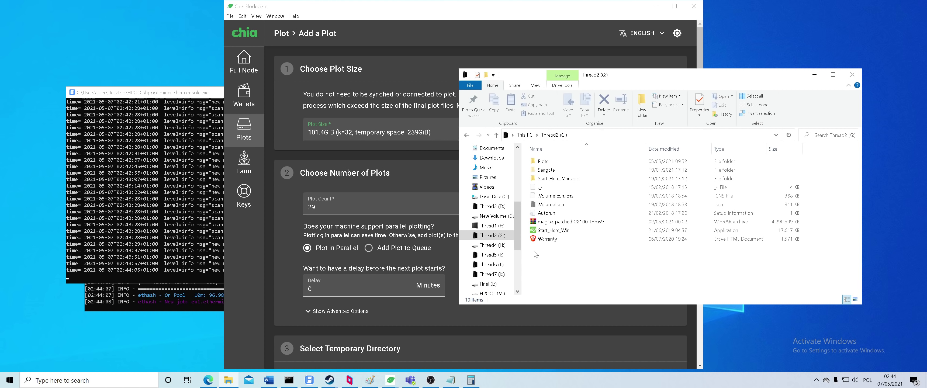
{"action": "left_click", "coordinate": [488, 198]}
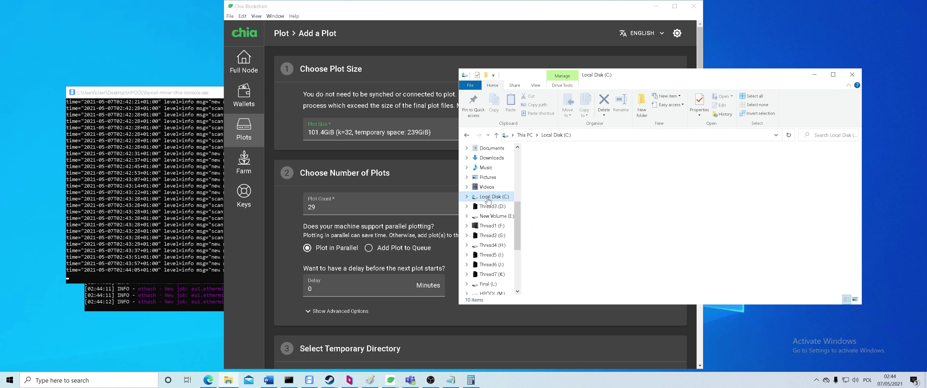
{"action": "double_click", "coordinate": [553, 259]}
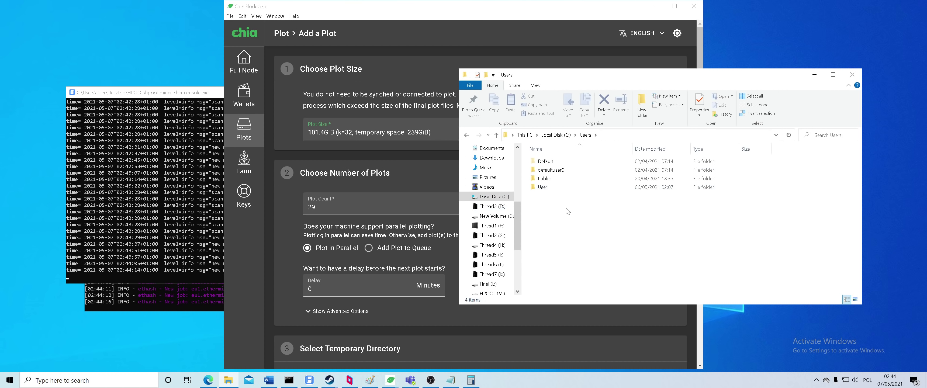
{"action": "left_click", "coordinate": [542, 188]}
{"action": "double_click", "coordinate": [542, 188]}
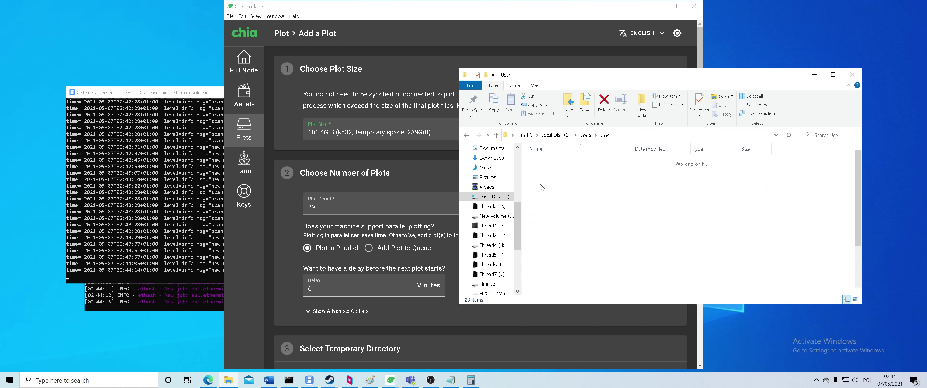
{"action": "double_click", "coordinate": [549, 170]}
{"action": "double_click", "coordinate": [546, 161]}
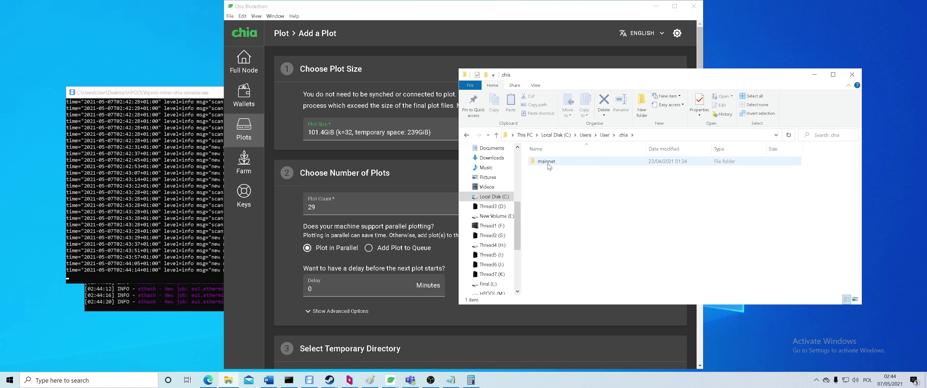
{"action": "double_click", "coordinate": [549, 190]}
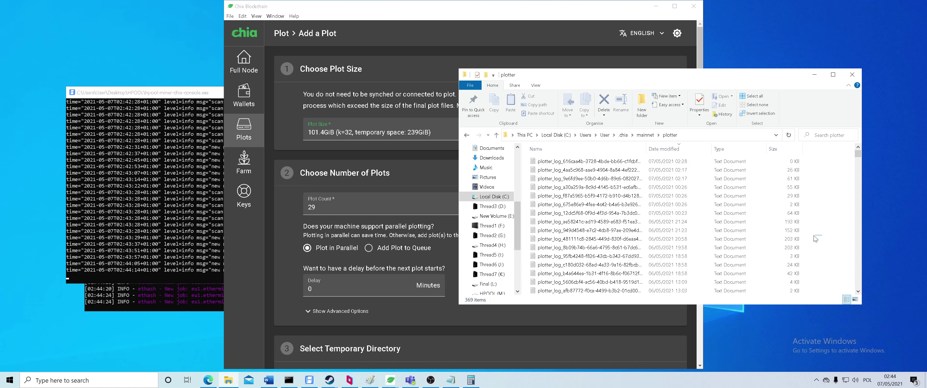
- Open the 20:58 plotter log and select its 23803.702-second total time
{"action": "left_click_drag", "start_coordinate": [822, 234], "coordinate": [801, 244]}
{"action": "left_click", "coordinate": [799, 240]}
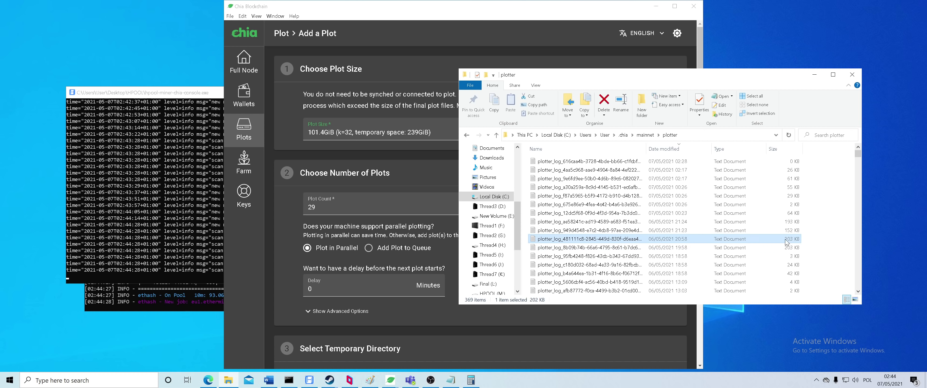
{"action": "double_click", "coordinate": [763, 239]}
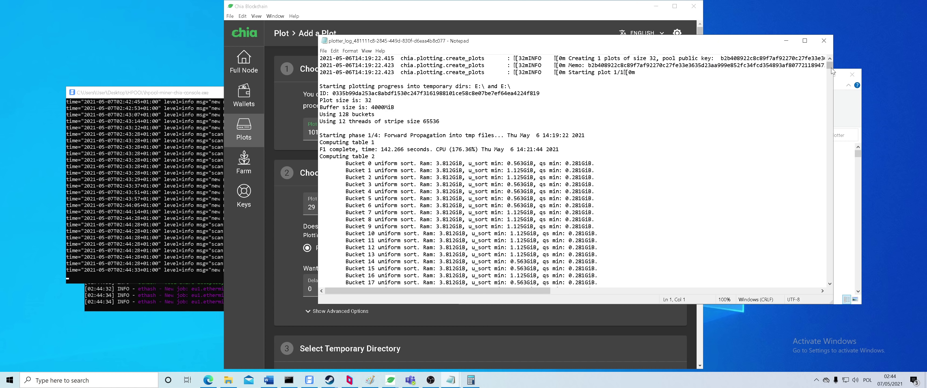
{"action": "left_click_drag", "start_coordinate": [832, 68], "coordinate": [840, 294]}
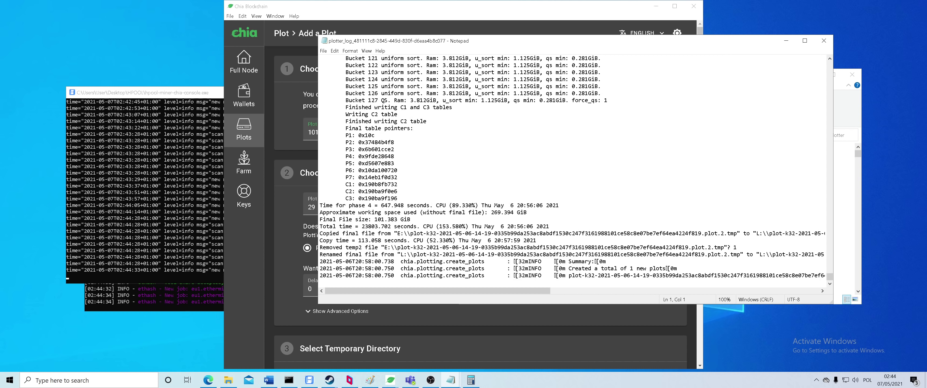
{"action": "left_click_drag", "start_coordinate": [361, 226], "coordinate": [390, 226]}
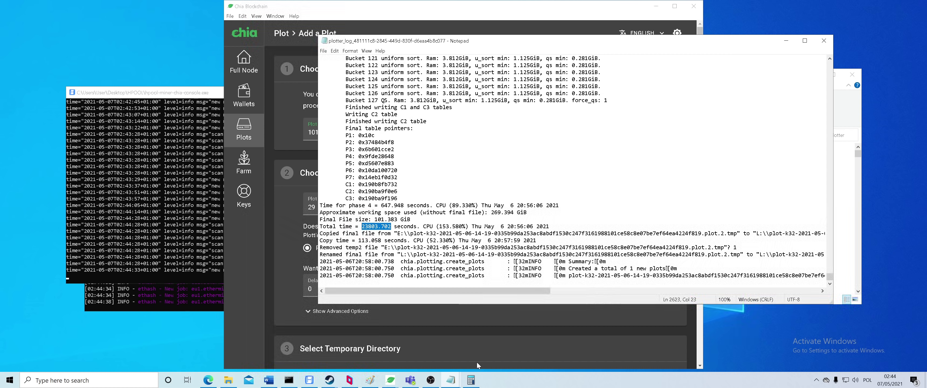
- In Calculator, paste 23,803.702 seconds and divide by 60 twice to get hours
{"action": "left_click", "coordinate": [470, 379]}
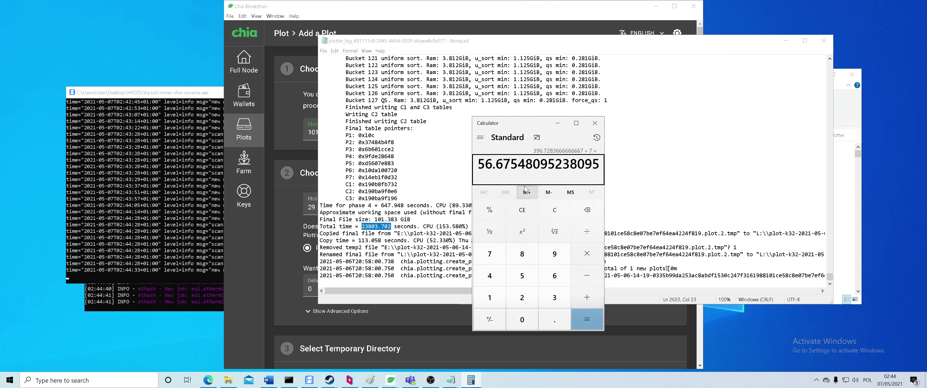
{"action": "left_click", "coordinate": [522, 213]}
{"action": "type", "text": "23,803.702"}
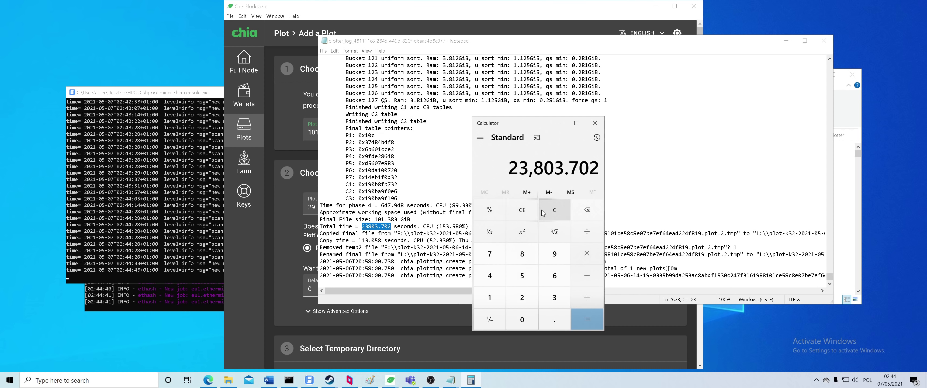
{"action": "key", "text": "slash"}
{"action": "key", "text": "6"}
{"action": "key", "text": "0"}
{"action": "key", "text": "Return"}
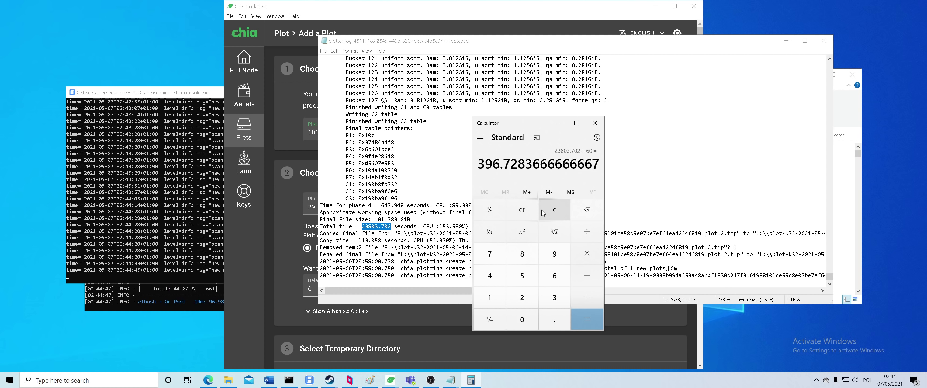
{"action": "key", "text": "slash"}
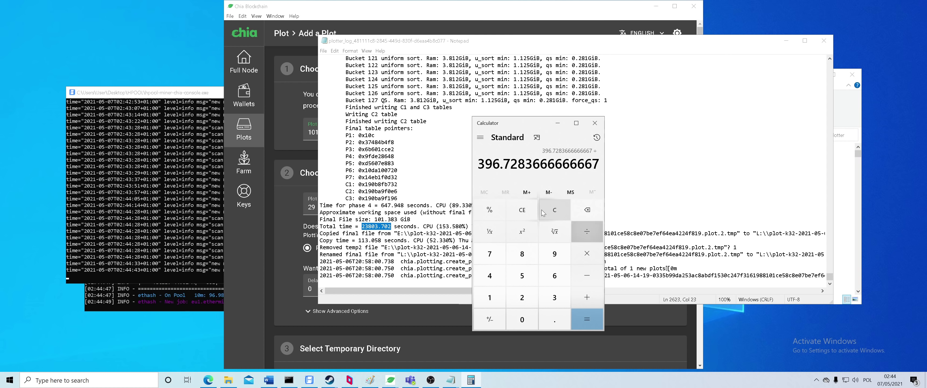
{"action": "key", "text": "6"}
{"action": "key", "text": "0"}
{"action": "key", "text": "Return"}
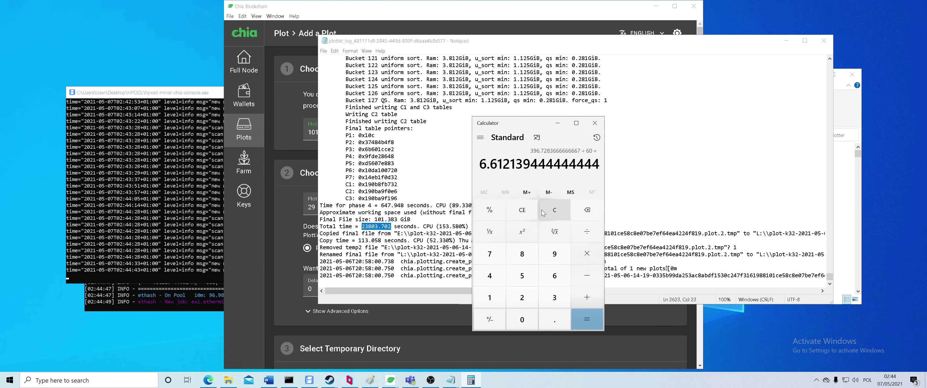
- Multiply back to 396.73 minutes and divide by 7, giving about 56.675
{"action": "key", "text": "asterisk"}
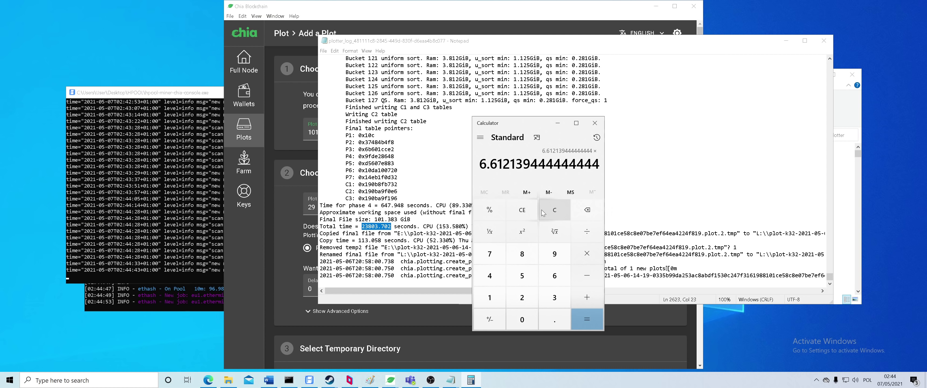
{"action": "key", "text": "6"}
{"action": "key", "text": "0"}
{"action": "key", "text": "Return"}
{"action": "key", "text": "slash"}
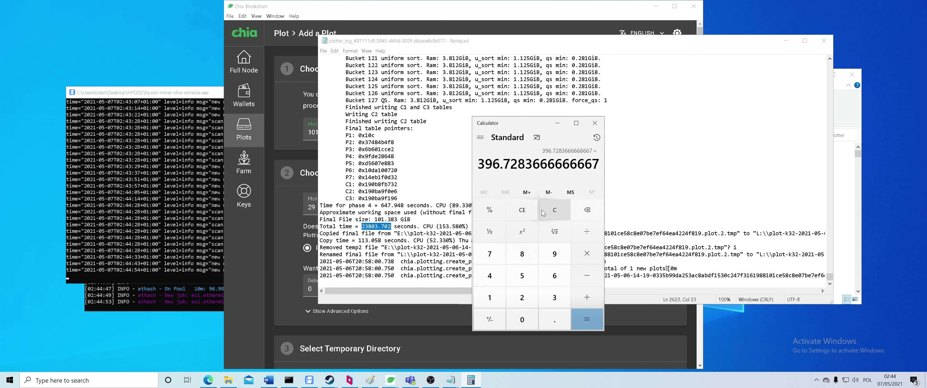
{"action": "key", "text": "7"}
{"action": "key", "text": "Return"}
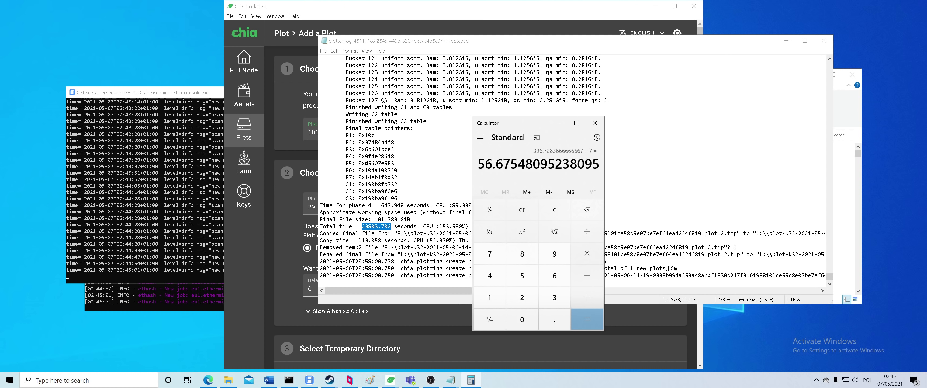
{"action": "left_click", "coordinate": [277, 213]}
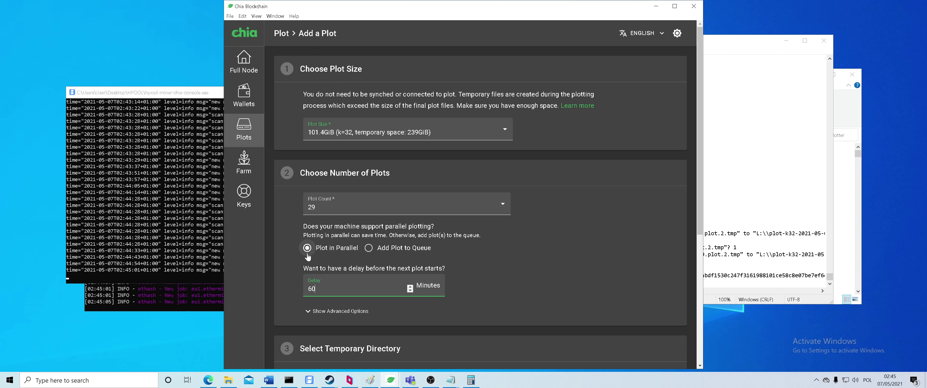
- Show advanced options and set RAM max usage to 4000 MiB with 12 threads
{"action": "scroll", "coordinate": [311, 248], "scroll_direction": "down", "scroll_amount": 2}
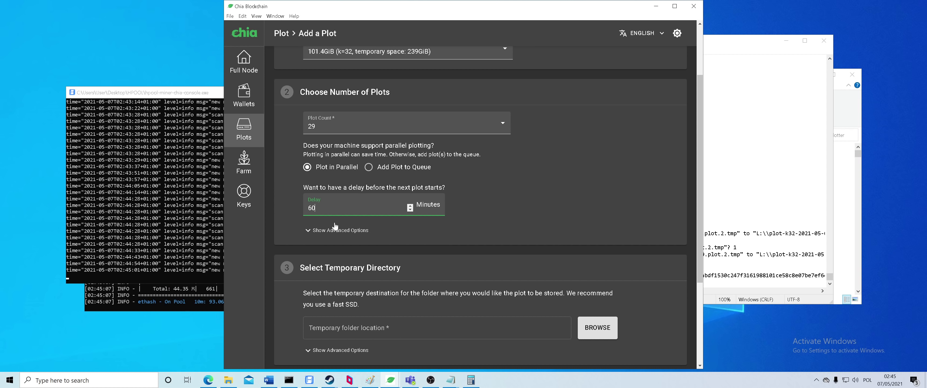
{"action": "left_click", "coordinate": [359, 231]}
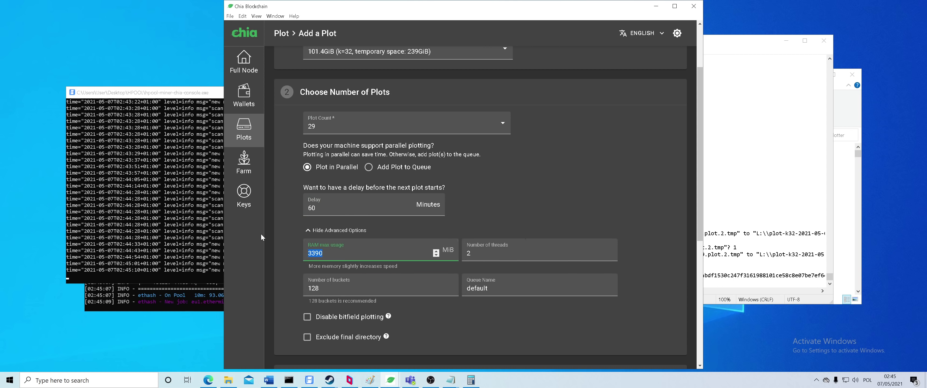
{"action": "type", "text": "4000"}
{"action": "key", "text": "ctrl+a"}
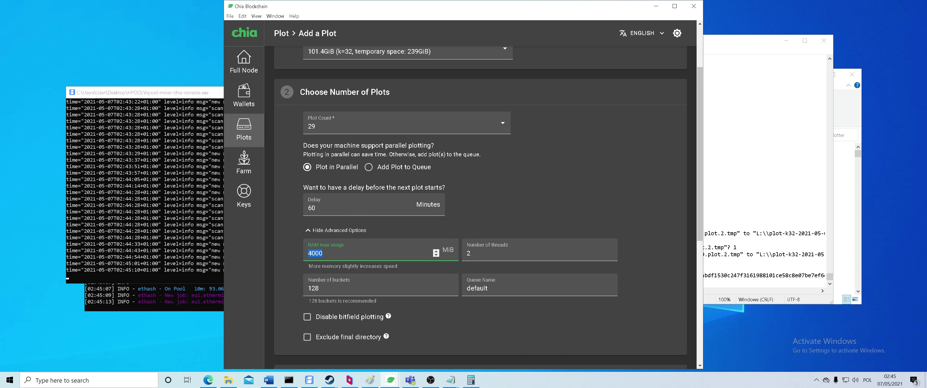
{"action": "key", "text": "Tab"}
{"action": "type", "text": "12"}
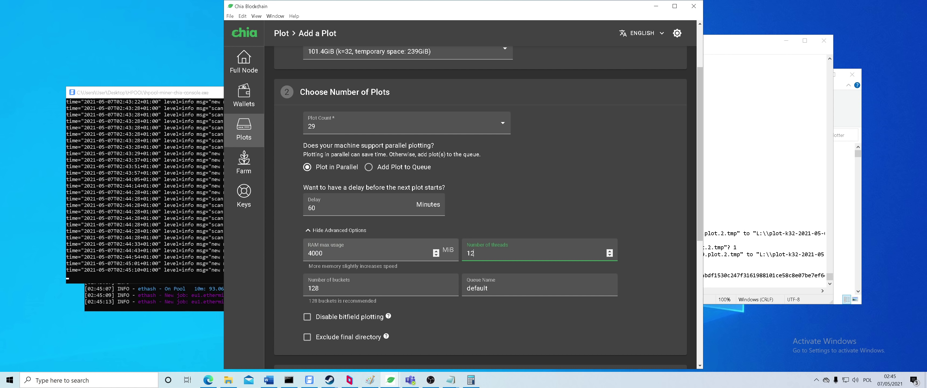
- Dismiss a stray taskbar menu and browse for the temporary plot directory
{"action": "scroll", "coordinate": [426, 270], "scroll_direction": "down", "scroll_amount": 4}
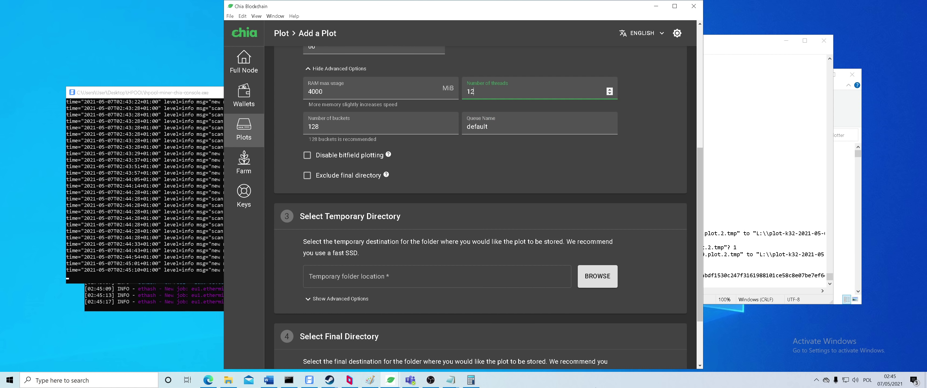
{"action": "right_click", "coordinate": [576, 379]}
{"action": "left_click", "coordinate": [575, 356]}
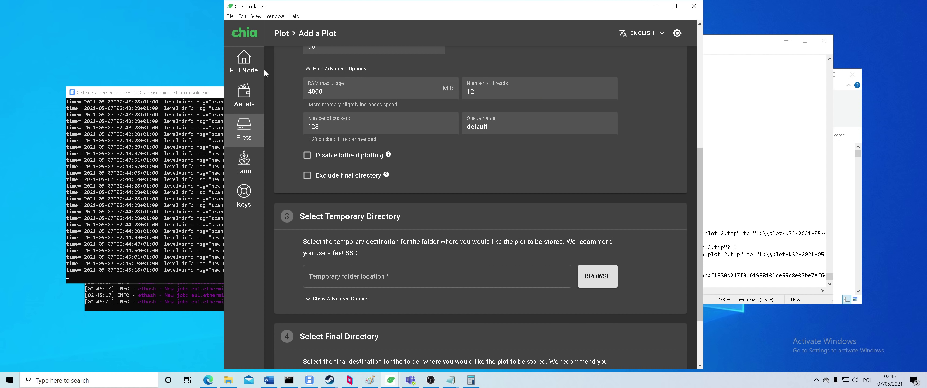
{"action": "left_click", "coordinate": [346, 277]}
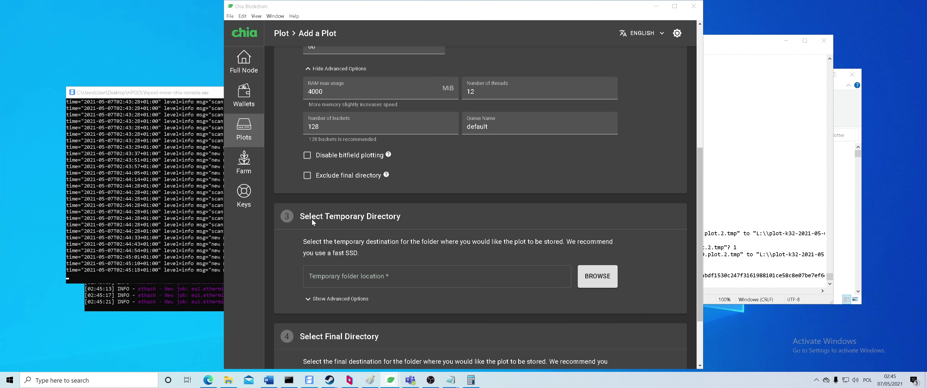
- Choose New Volume (E:) as the temporary directory and Final (L:)\Plots as the final one
{"action": "left_click", "coordinate": [91, 166]}
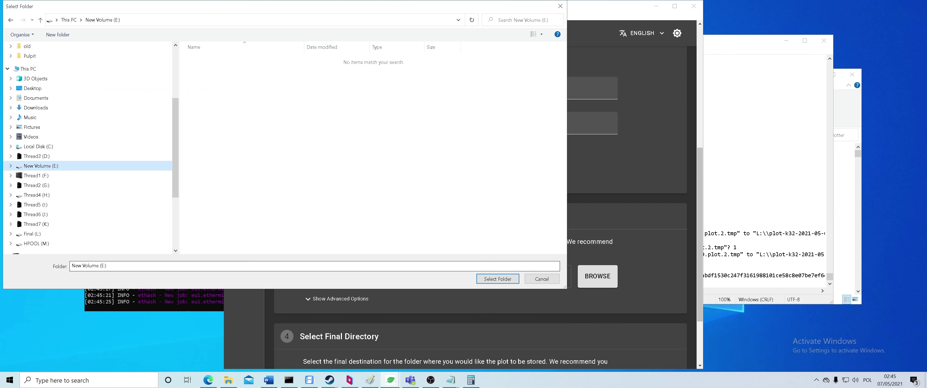
{"action": "left_click", "coordinate": [497, 279]}
{"action": "scroll", "coordinate": [395, 300], "scroll_direction": "down", "scroll_amount": 2}
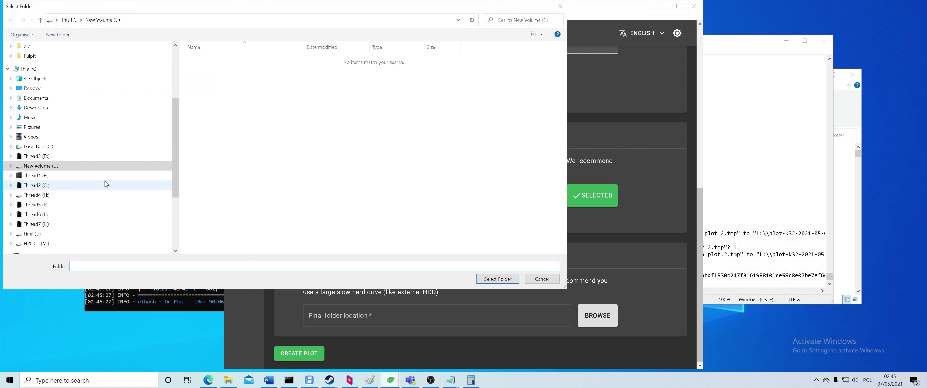
{"action": "left_click", "coordinate": [101, 233]}
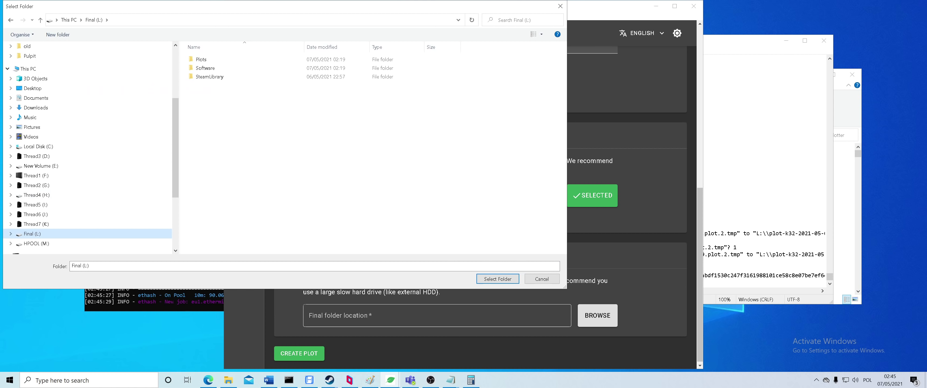
{"action": "double_click", "coordinate": [202, 59]}
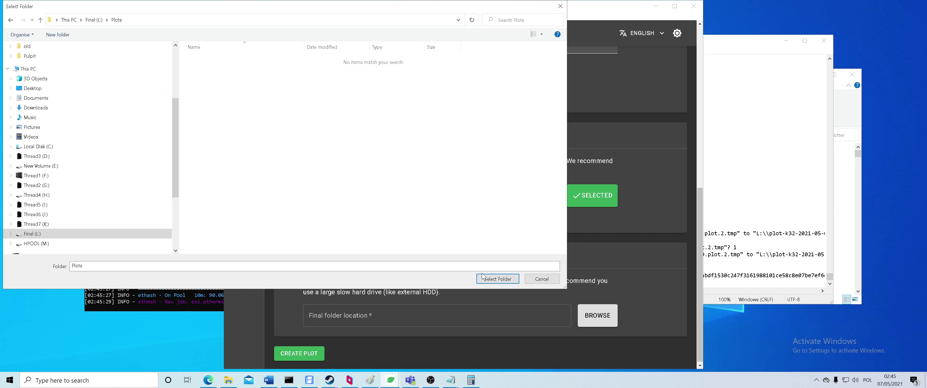
{"action": "left_click", "coordinate": [497, 278]}
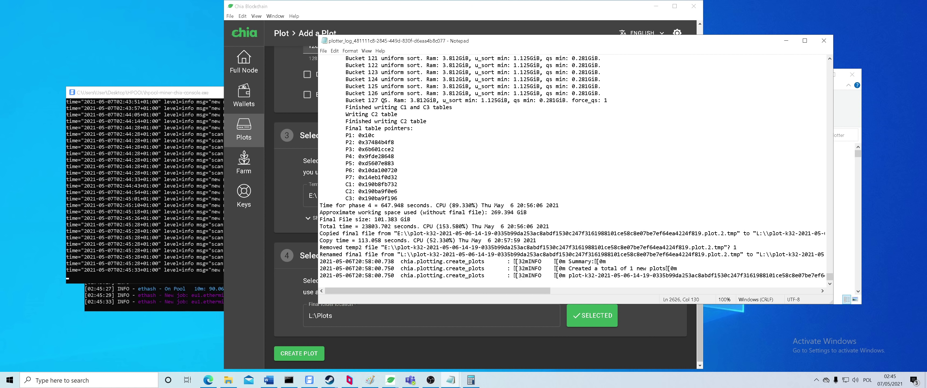
- Note the 647.948-second phase 4 time, then open an older plotter log
{"action": "left_click_drag", "start_coordinate": [381, 206], "coordinate": [403, 205]}
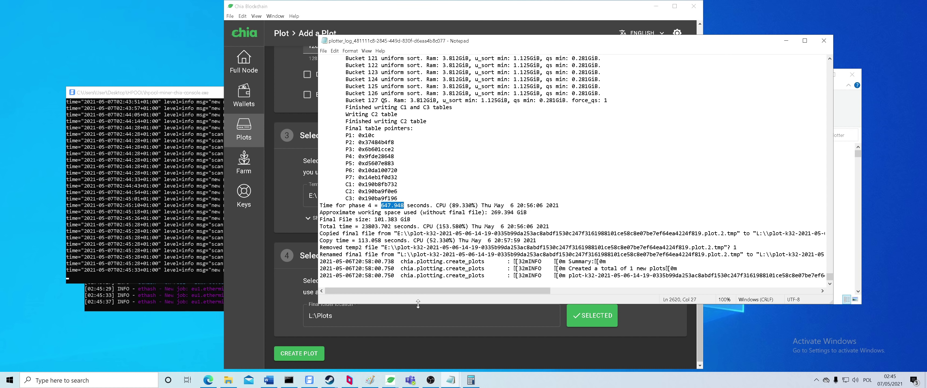
{"action": "left_click", "coordinate": [283, 286]}
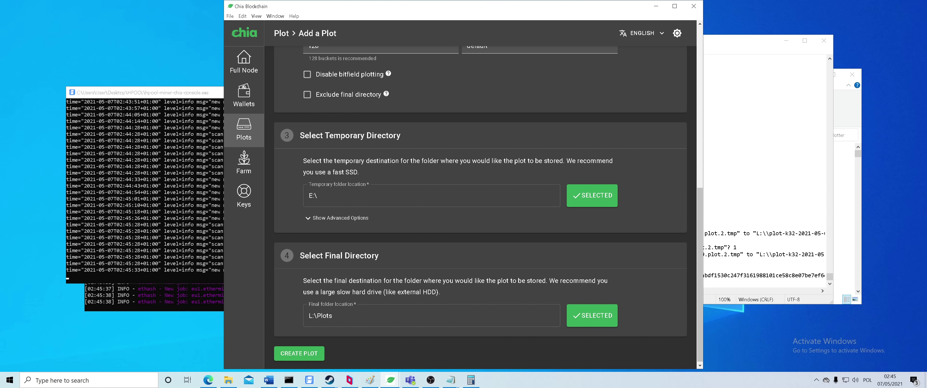
{"action": "left_click_drag", "start_coordinate": [856, 153], "coordinate": [767, 281]}
{"action": "double_click", "coordinate": [766, 278]}
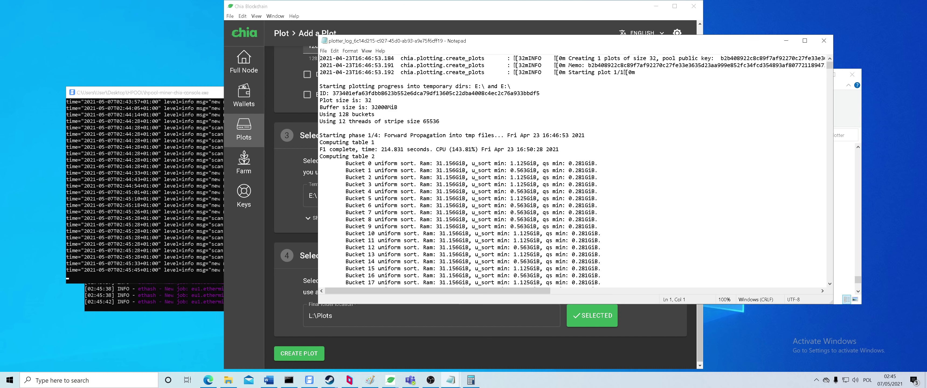
- Check the older log's 1905.729-second phase 4 time and close it
{"action": "scroll", "coordinate": [828, 74], "scroll_direction": "down", "scroll_amount": 10}
{"action": "left_click_drag", "start_coordinate": [828, 74], "coordinate": [837, 285]}
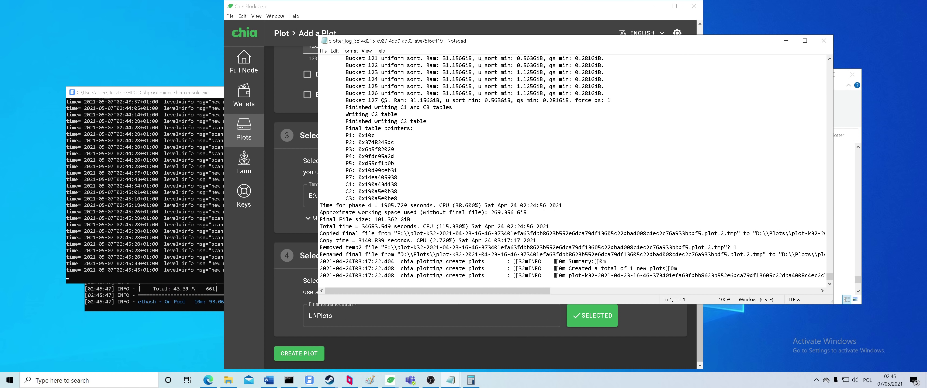
{"action": "left_click_drag", "start_coordinate": [378, 205], "coordinate": [406, 205]}
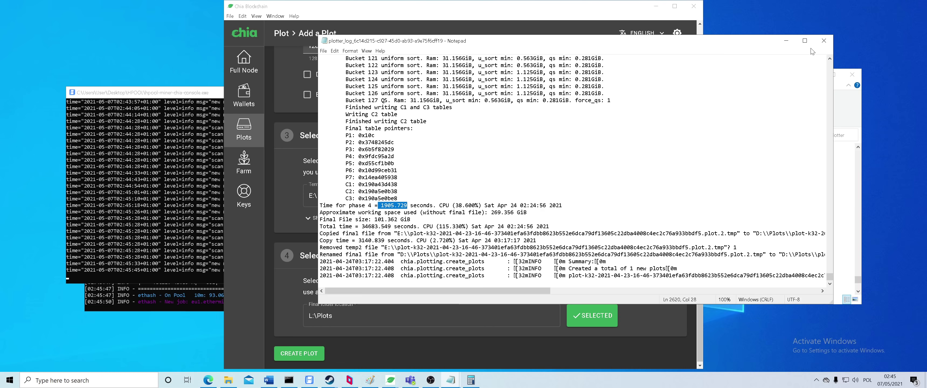
{"action": "left_click", "coordinate": [823, 41]}
{"action": "left_click", "coordinate": [390, 269]}
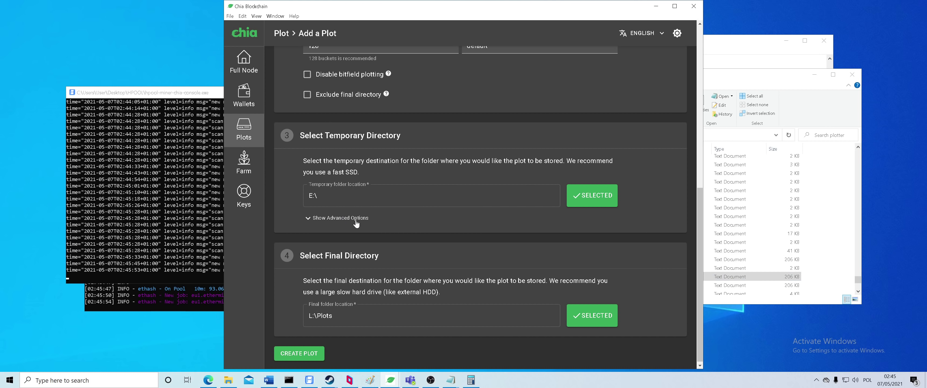
- Review plot count and delay, then highlight the second and third plotting rows in the plot list
{"action": "scroll", "coordinate": [343, 265], "scroll_direction": "up", "scroll_amount": 5}
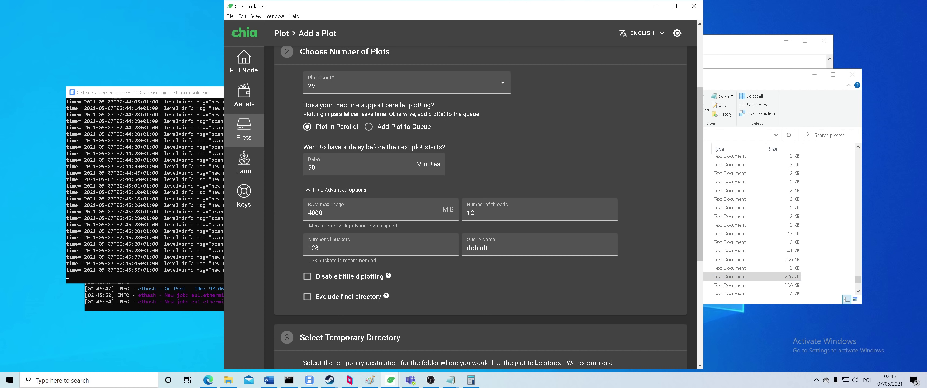
{"action": "scroll", "coordinate": [352, 274], "scroll_direction": "up", "scroll_amount": 2}
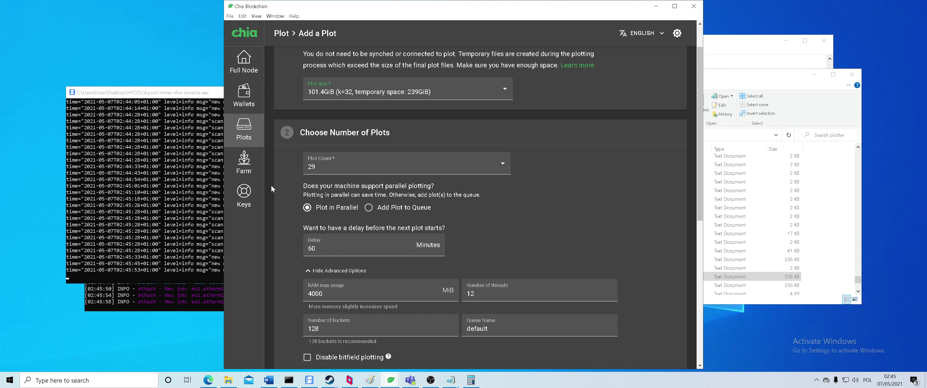
{"action": "left_click", "coordinate": [250, 125]}
{"action": "left_click_drag", "start_coordinate": [539, 134], "coordinate": [609, 202]}
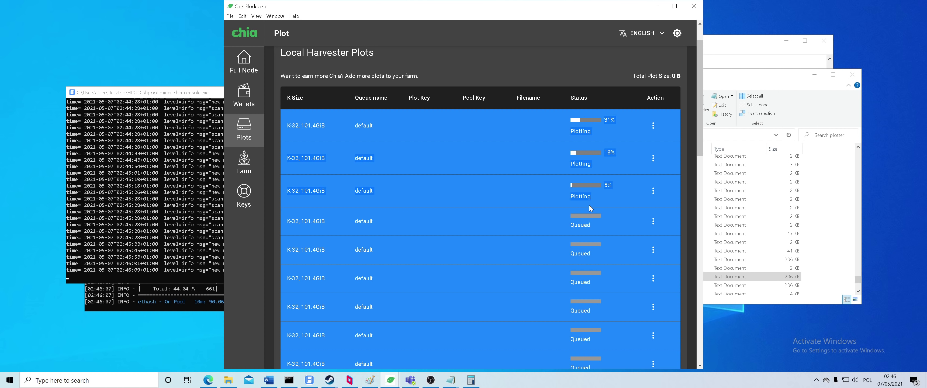
- In the plotter logs folder, scroll up to the 02/05 logs and select the 18:26 log
{"action": "left_click", "coordinate": [763, 215]}
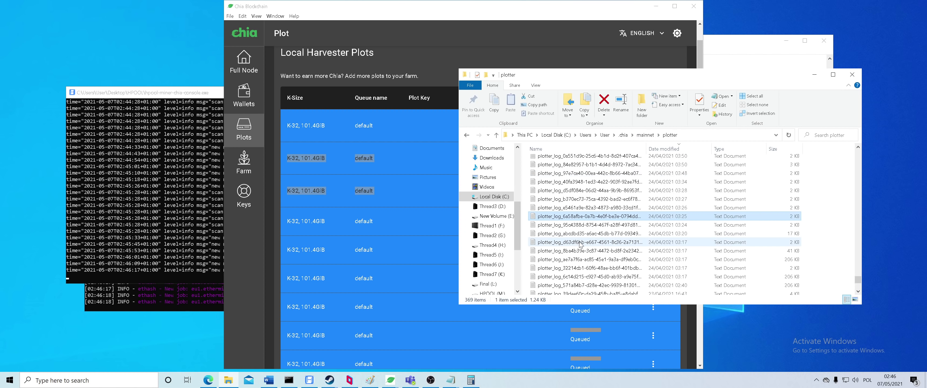
{"action": "scroll", "coordinate": [581, 241], "scroll_direction": "down", "scroll_amount": 1}
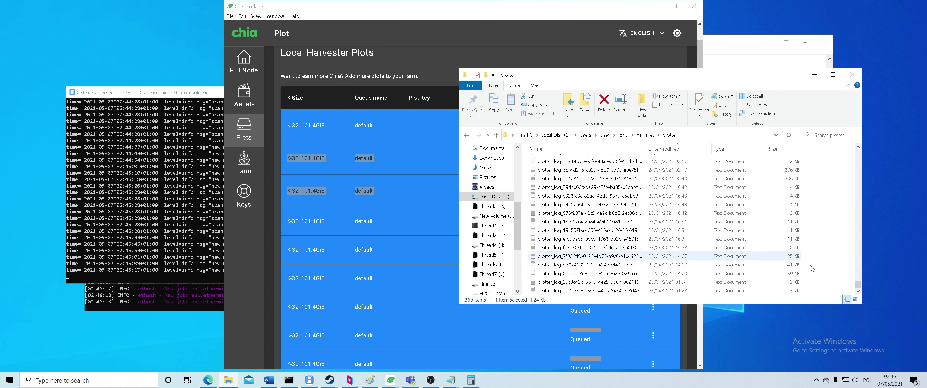
{"action": "scroll", "coordinate": [827, 270], "scroll_direction": "up", "scroll_amount": 6}
{"action": "left_click_drag", "start_coordinate": [858, 273], "coordinate": [857, 193]}
{"action": "left_click_drag", "start_coordinate": [834, 269], "coordinate": [689, 187]}
{"action": "left_click", "coordinate": [688, 188]}
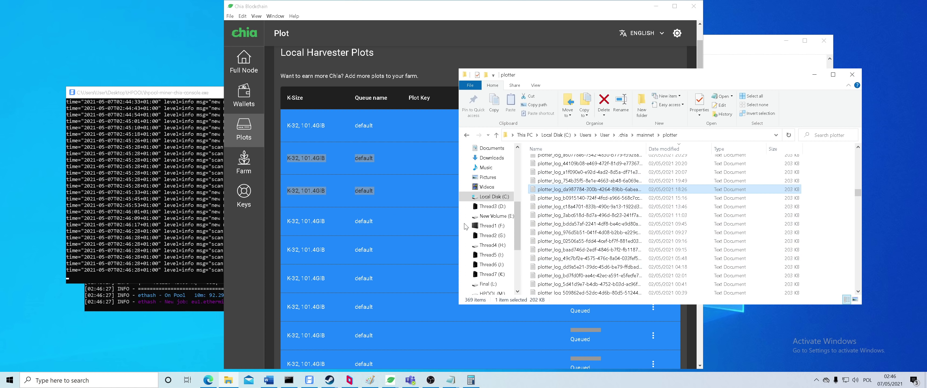
- Open the 02/05 18:26 plot log and select its 31525.719-second total time
{"action": "double_click", "coordinate": [570, 190]}
{"action": "left_click_drag", "start_coordinate": [829, 65], "coordinate": [829, 277]}
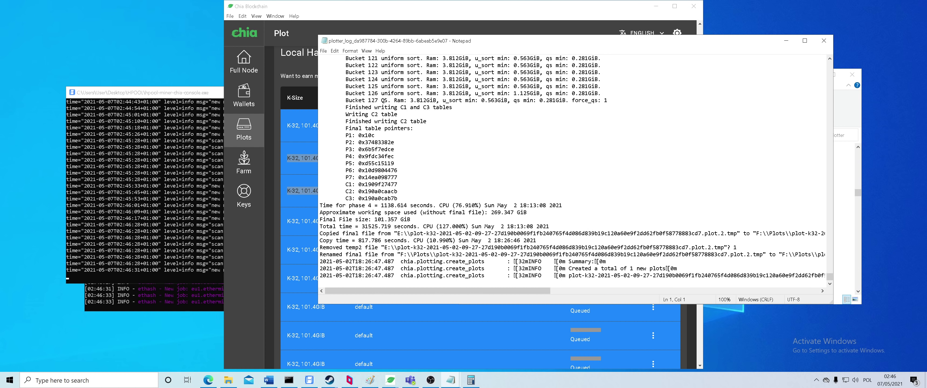
{"action": "left_click_drag", "start_coordinate": [361, 226], "coordinate": [391, 226]}
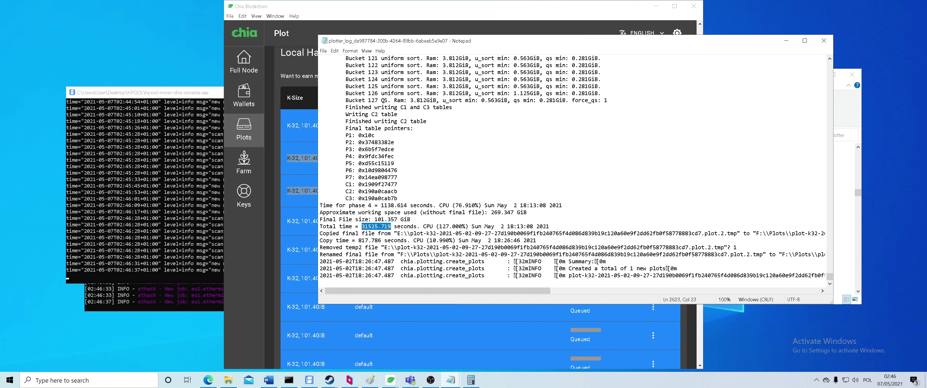
- In Calculator, compute 31525.719 /60 /60 /7 *60, giving about 75.06
{"action": "left_click", "coordinate": [471, 380]}
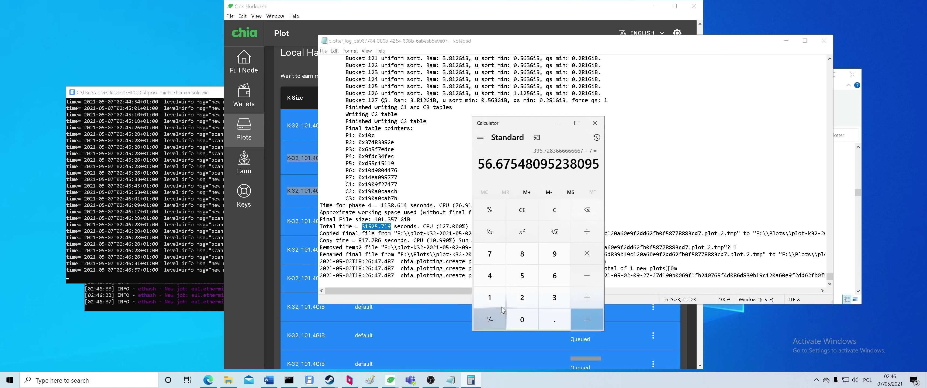
{"action": "left_click", "coordinate": [518, 215]}
{"action": "type", "text": "31,525.719"}
{"action": "type", "text": "/60"}
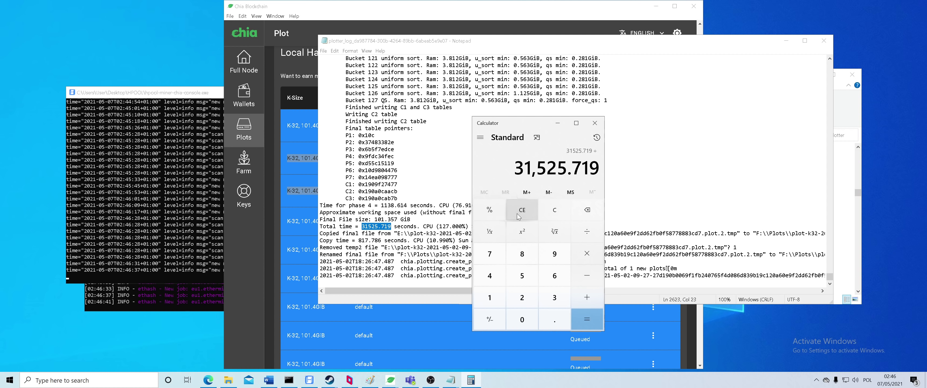
{"action": "key", "text": "Return"}
{"action": "type", "text": "/"}
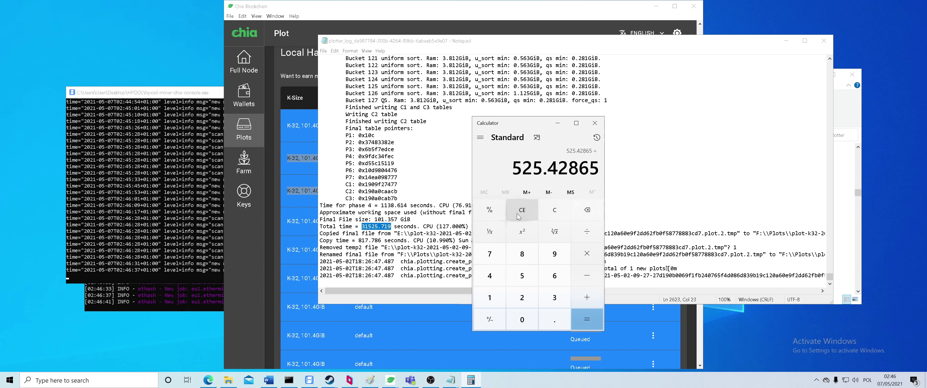
{"action": "type", "text": "60"}
{"action": "key", "text": "Return"}
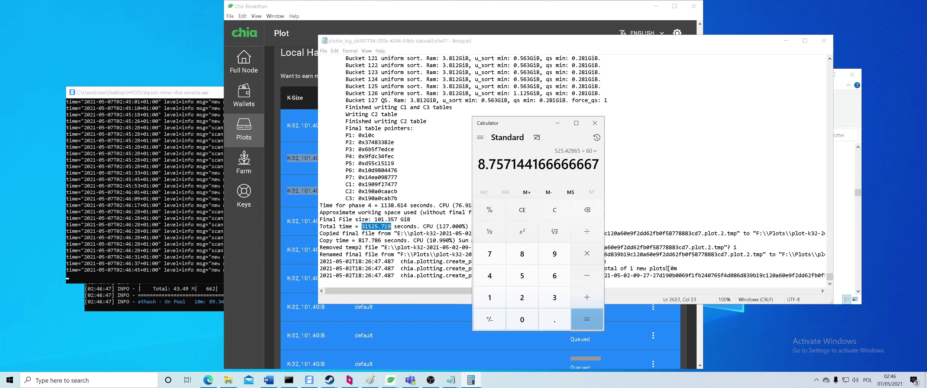
{"action": "type", "text": "/7"}
{"action": "key", "text": "Return"}
{"action": "type", "text": "*"}
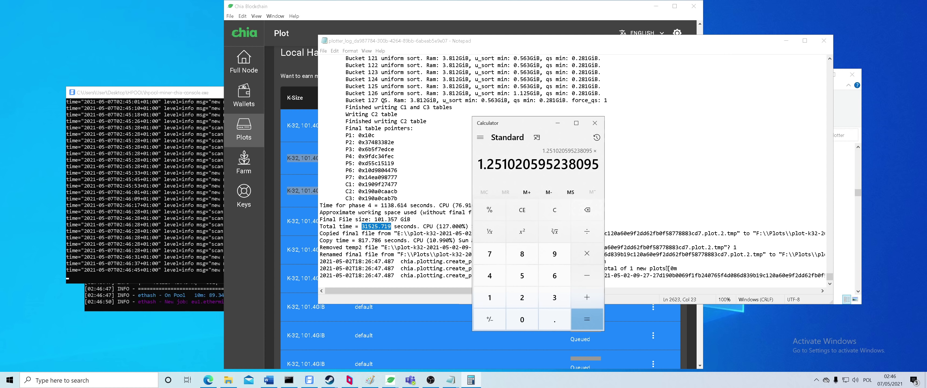
{"action": "type", "text": "60"}
{"action": "key", "text": "Return"}
{"action": "left_click_drag", "start_coordinate": [478, 165], "coordinate": [493, 164]}
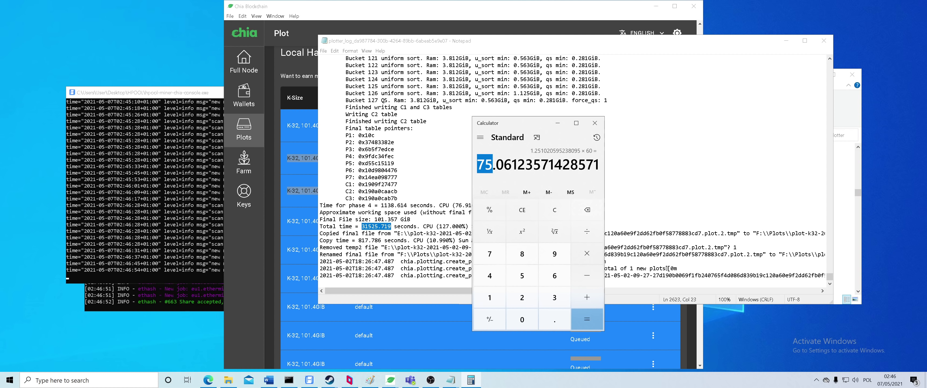
- Close the 02/05 plot log and the Calculator
{"action": "left_click", "coordinate": [720, 41]}
{"action": "left_click", "coordinate": [823, 41]}
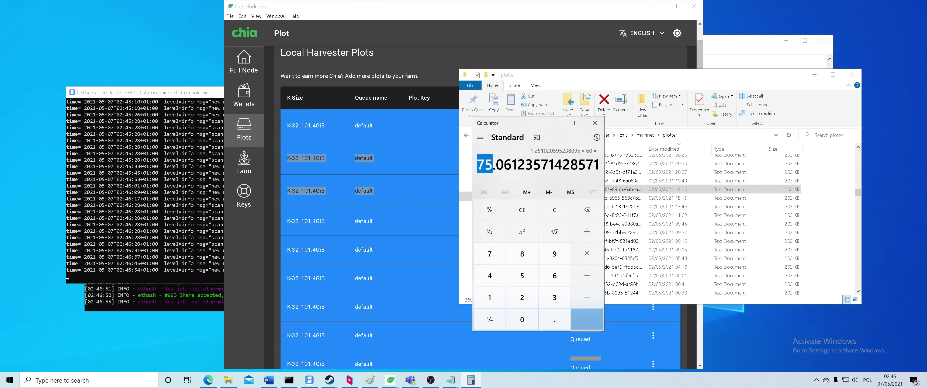
{"action": "left_click", "coordinate": [594, 123]}
{"action": "left_click_drag", "start_coordinate": [857, 194], "coordinate": [858, 151]}
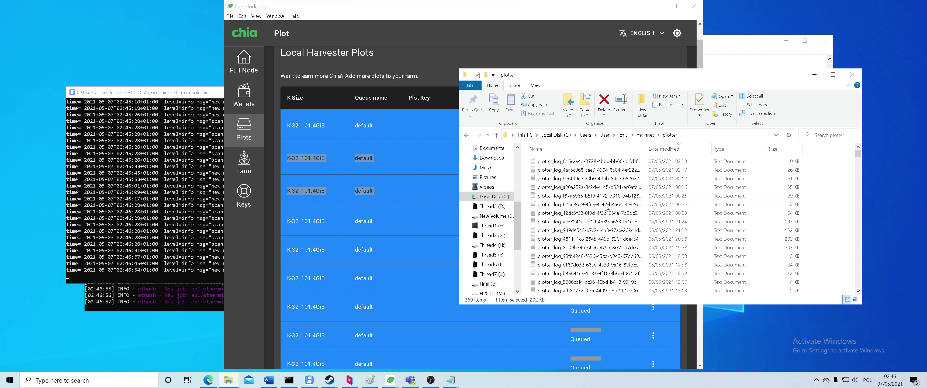
- Look over the 06/05 19:58 and 20:58 plotter logs, then return to the Chia plot list
{"action": "left_click", "coordinate": [450, 202]}
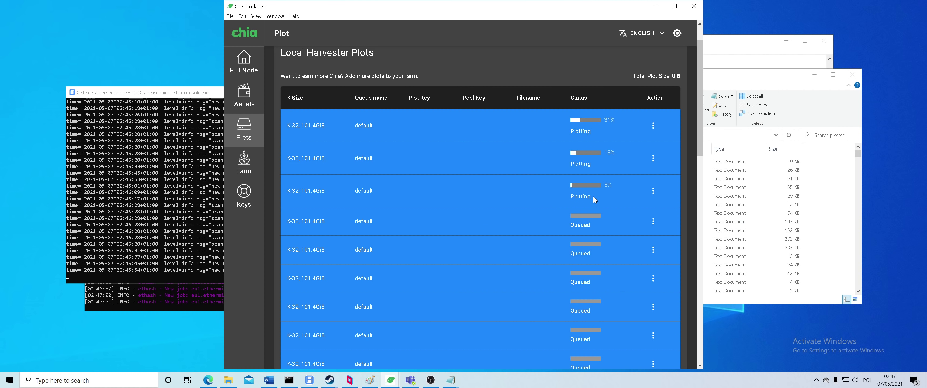
{"action": "left_click", "coordinate": [747, 247]}
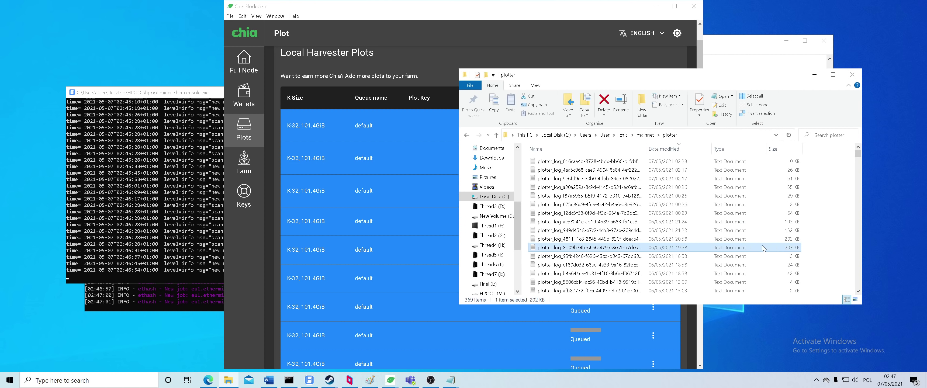
{"action": "left_click", "coordinate": [564, 240]}
{"action": "left_click", "coordinate": [434, 206]}
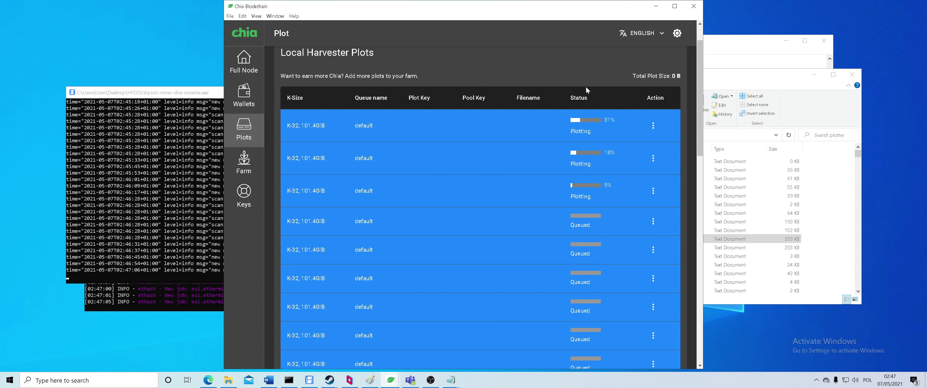
- Set a new plot's advanced options to Plot in Parallel with a 60-minute delay, then return to Plots
{"action": "scroll", "coordinate": [587, 90], "scroll_direction": "up", "scroll_amount": 2}
{"action": "left_click", "coordinate": [634, 65]}
{"action": "left_click", "coordinate": [322, 271]}
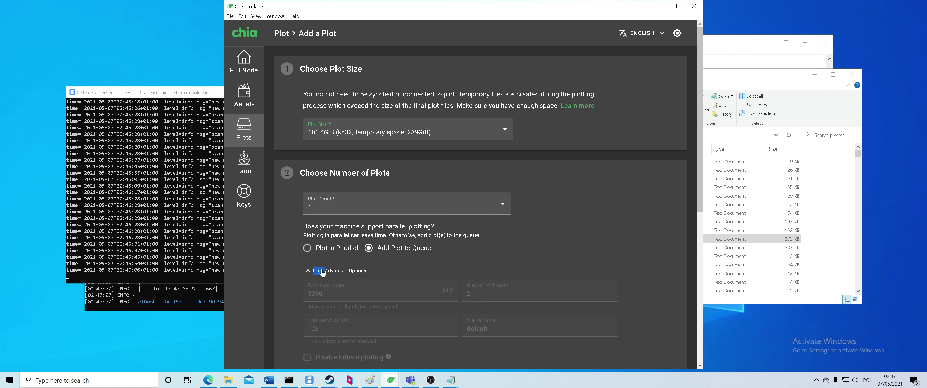
{"action": "left_click", "coordinate": [322, 271]}
{"action": "left_click", "coordinate": [317, 248]}
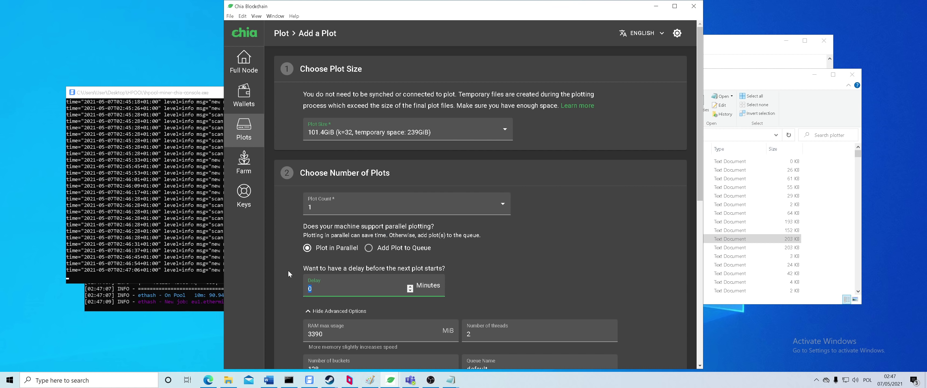
{"action": "left_click_drag", "start_coordinate": [432, 248], "coordinate": [363, 251]}
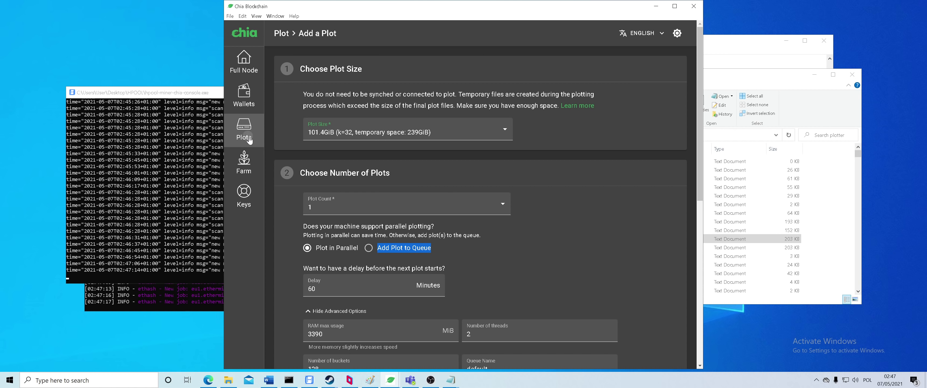
{"action": "left_click", "coordinate": [243, 131]}
{"action": "scroll", "coordinate": [418, 268], "scroll_direction": "down", "scroll_amount": 2}
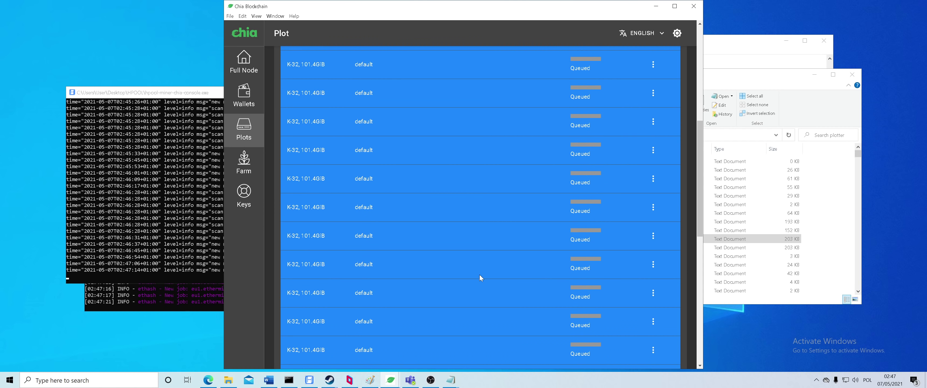
- Highlight the three plots plotting in parallel at the top, then bring the plotter log folder forward
{"action": "scroll", "coordinate": [480, 277], "scroll_direction": "up", "scroll_amount": 5}
{"action": "left_click_drag", "start_coordinate": [604, 235], "coordinate": [568, 161]}
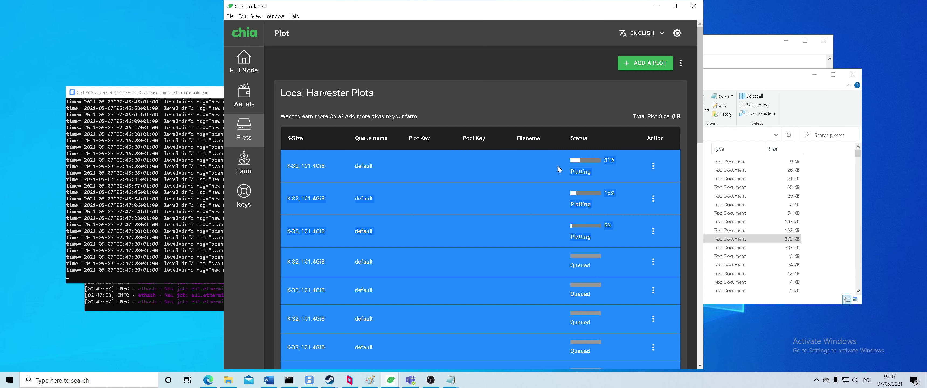
{"action": "left_click", "coordinate": [756, 166]}
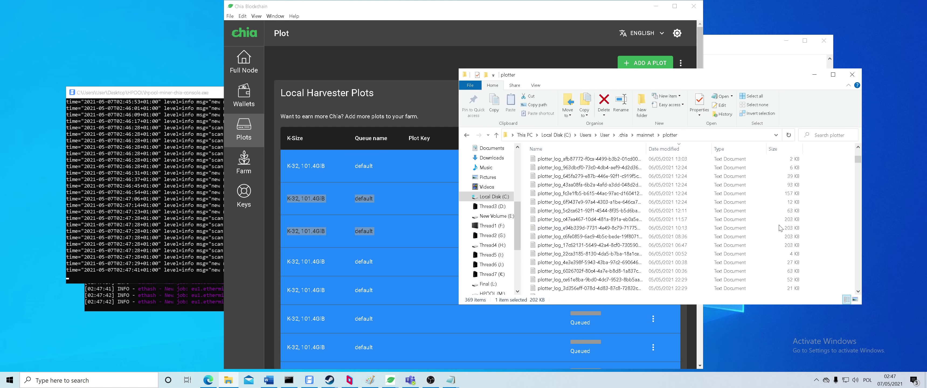
- Browse the Plots folder on Final (L:) and check the Thread5 (I:) drive
{"action": "left_click", "coordinate": [488, 284]}
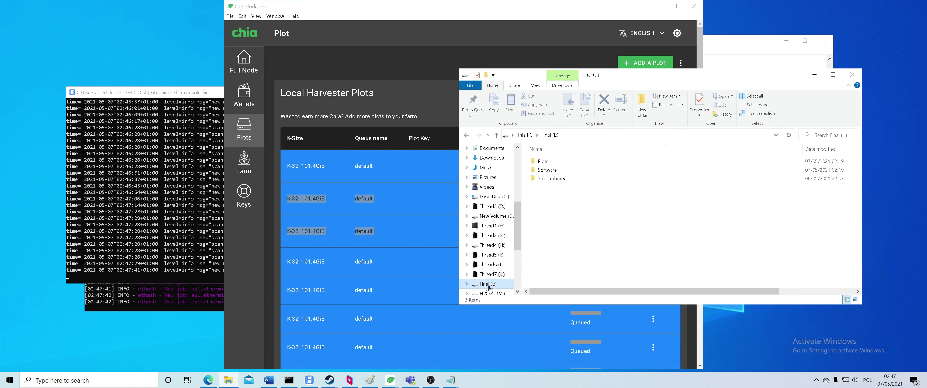
{"action": "double_click", "coordinate": [552, 166]}
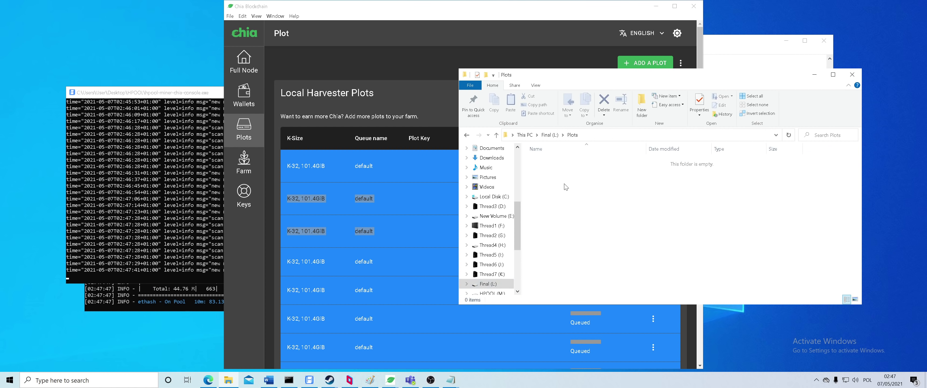
{"action": "left_click_drag", "start_coordinate": [729, 284], "coordinate": [522, 151]}
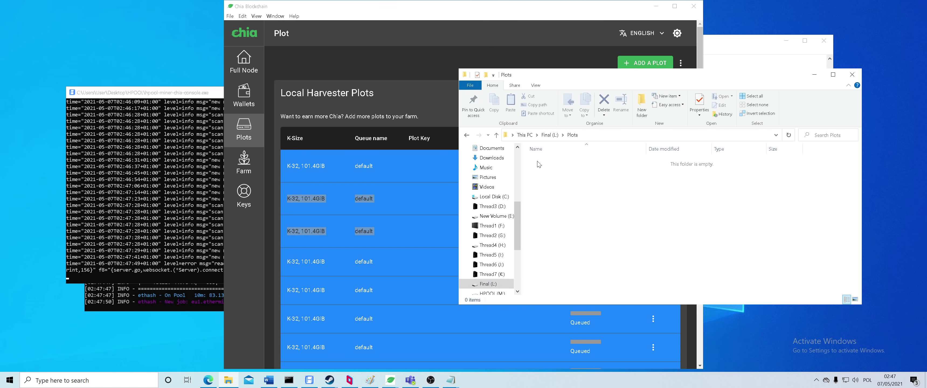
{"action": "left_click_drag", "start_coordinate": [536, 161], "coordinate": [590, 197]}
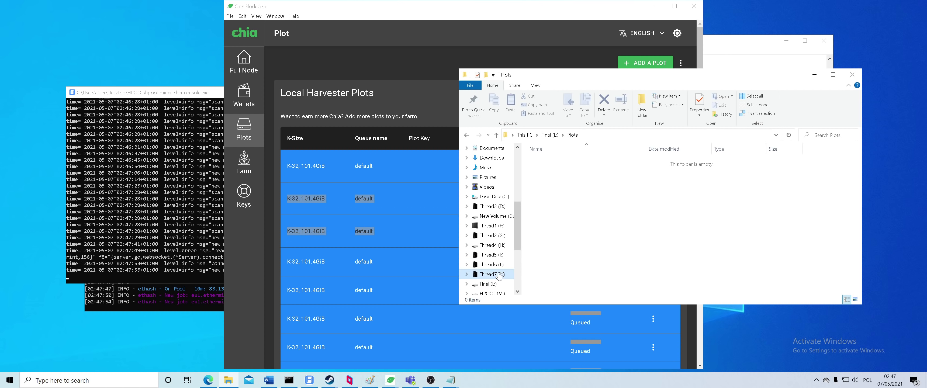
{"action": "left_click", "coordinate": [491, 254]}
{"action": "left_click", "coordinate": [490, 285]}
{"action": "scroll", "coordinate": [491, 274], "scroll_direction": "up", "scroll_amount": 2}
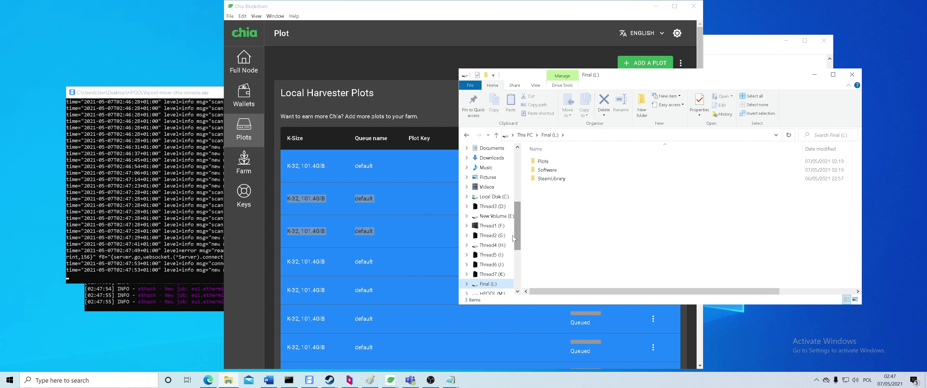
- Run the HPool miner from Downloads > Hpool tutorial > windows and add Thread1 (F:)\Plots as a scan folder
{"action": "left_click", "coordinate": [491, 210]}
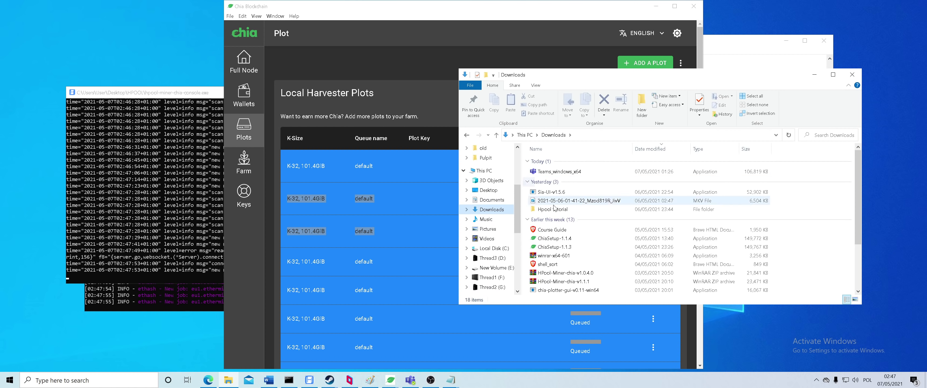
{"action": "double_click", "coordinate": [560, 213]}
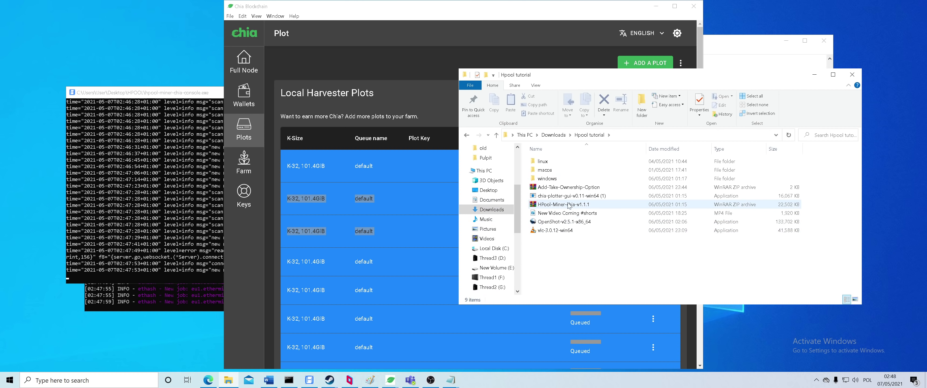
{"action": "double_click", "coordinate": [557, 179]}
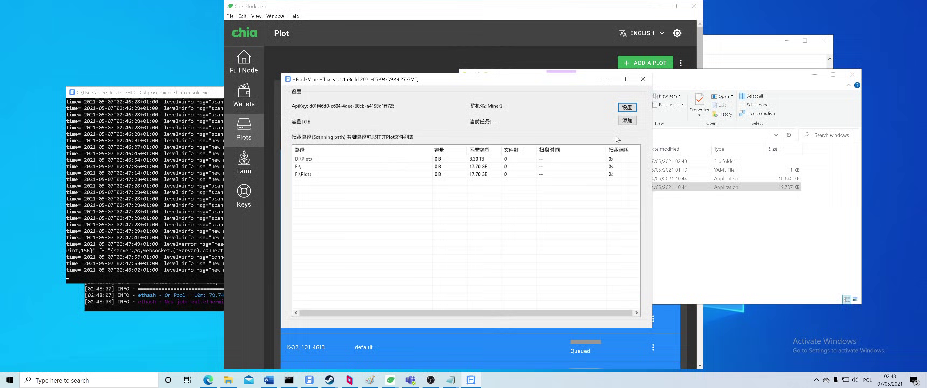
{"action": "left_click", "coordinate": [627, 121]}
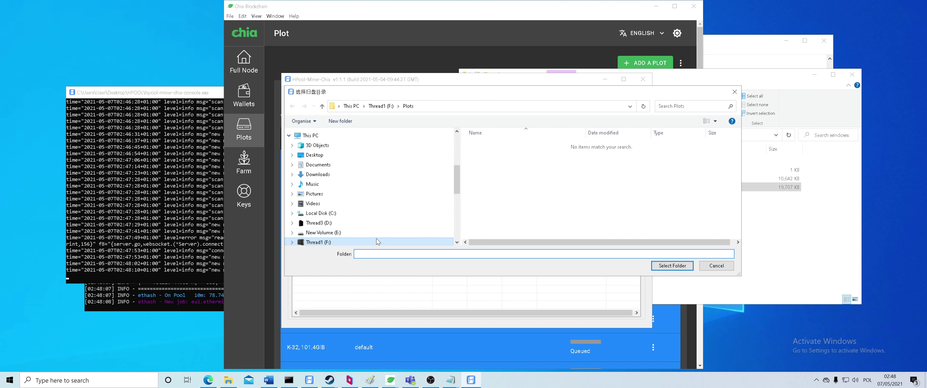
{"action": "left_click", "coordinate": [672, 265]}
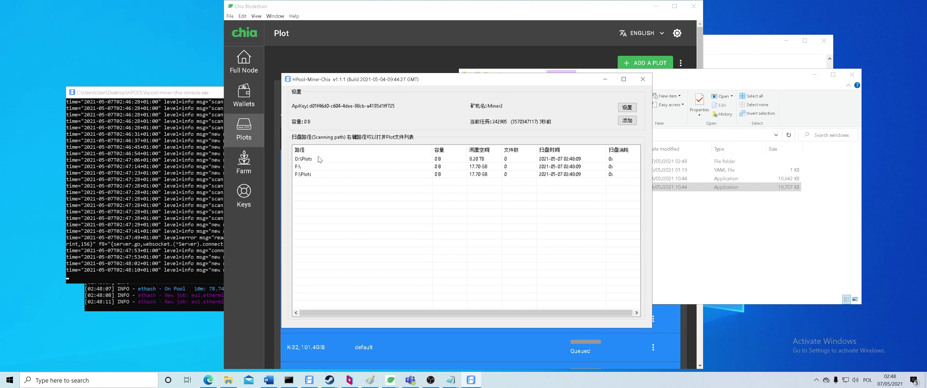
- Close the HPool miner, check Final (L:) Plots and the Thread drives, ending on Final (L:)
{"action": "left_click", "coordinate": [642, 79]}
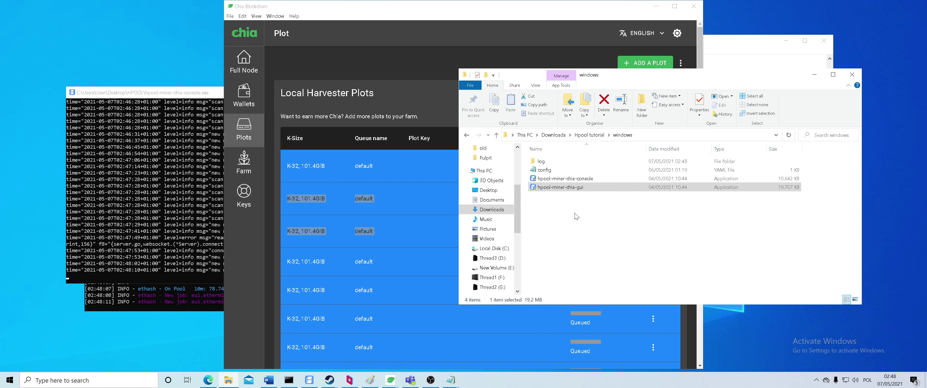
{"action": "scroll", "coordinate": [499, 231], "scroll_direction": "down", "scroll_amount": 2}
{"action": "left_click", "coordinate": [490, 264]}
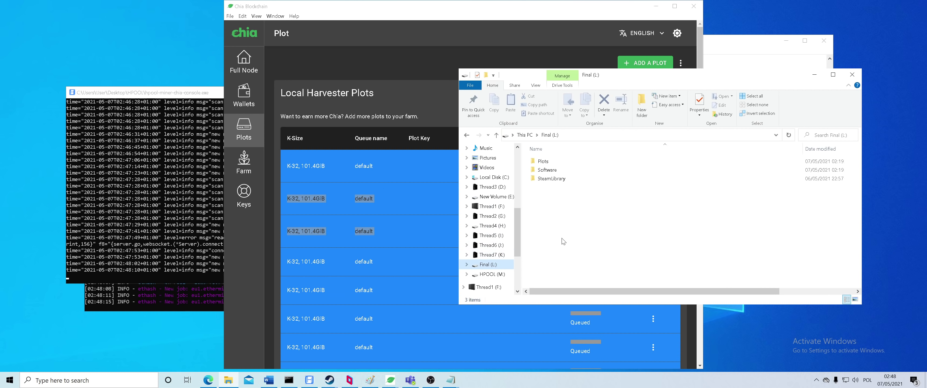
{"action": "double_click", "coordinate": [543, 161]}
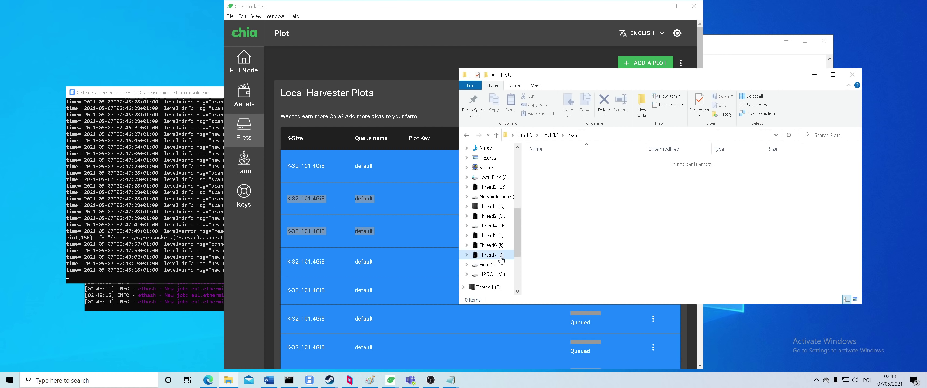
{"action": "left_click", "coordinate": [497, 245]}
{"action": "key", "text": "Up"}
{"action": "key", "text": "Up"}
{"action": "key", "text": "Up"}
{"action": "key", "text": "Up"}
{"action": "key", "text": "Up"}
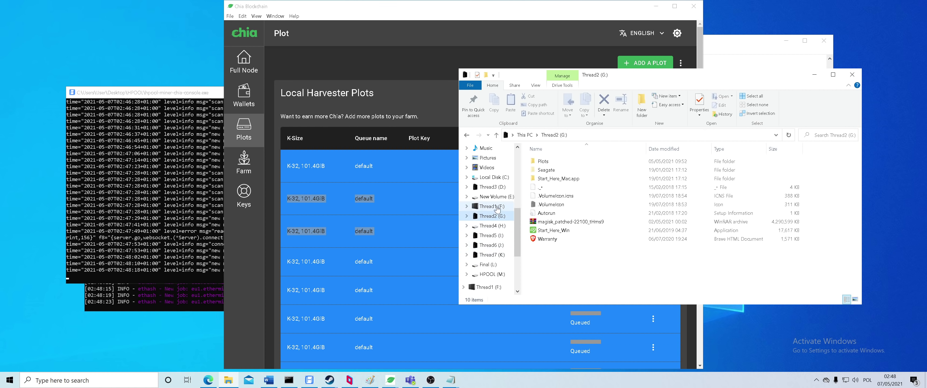
{"action": "left_click", "coordinate": [492, 274]}
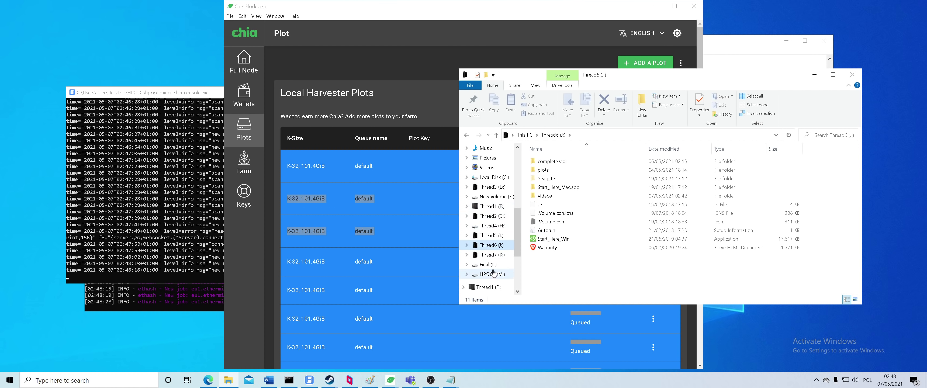
{"action": "left_click", "coordinate": [494, 266]}
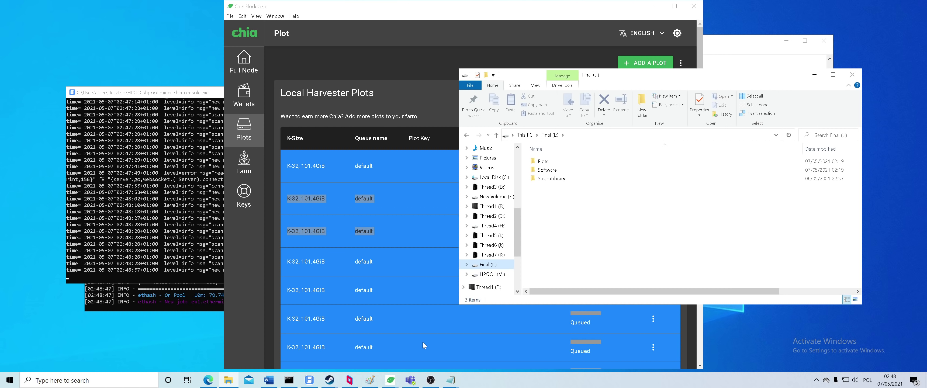
- Bring OBS Studio to the front with the recording still running
{"action": "left_click", "coordinate": [431, 380]}
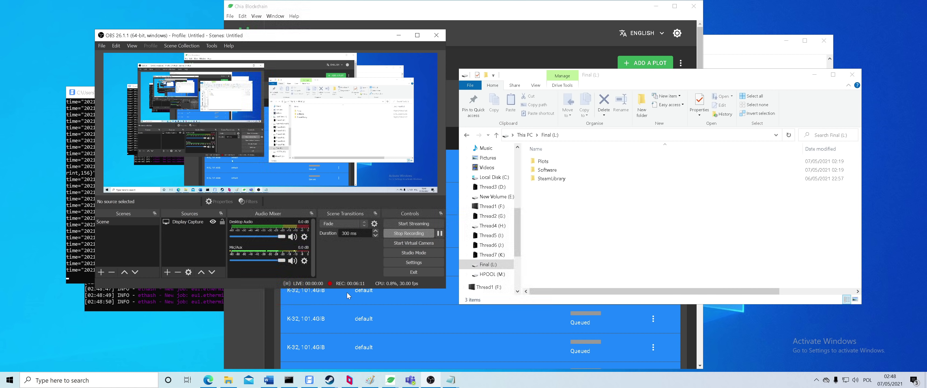